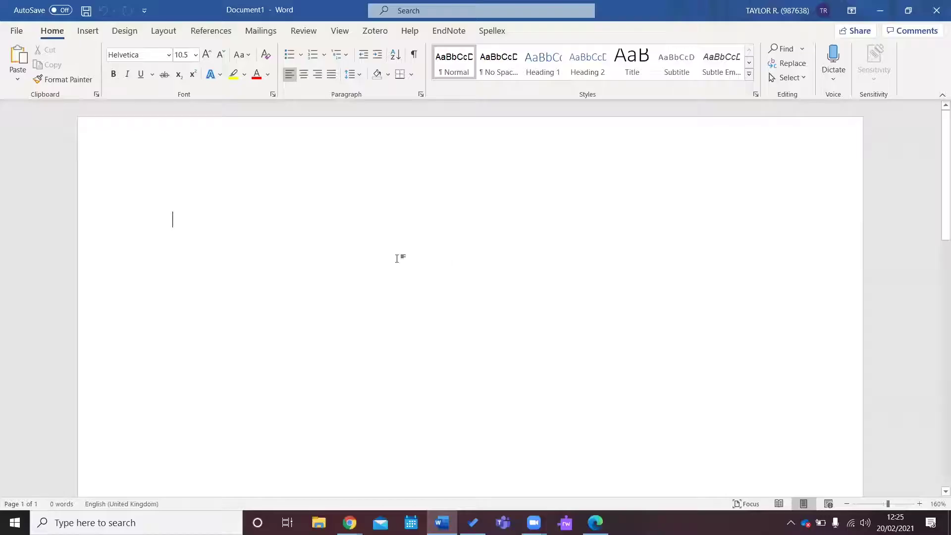
Type the title 'Essay 1' and the section names Introduction, Materials & Methods, Results and Discussion.
type("Essay 1")
key("Return")
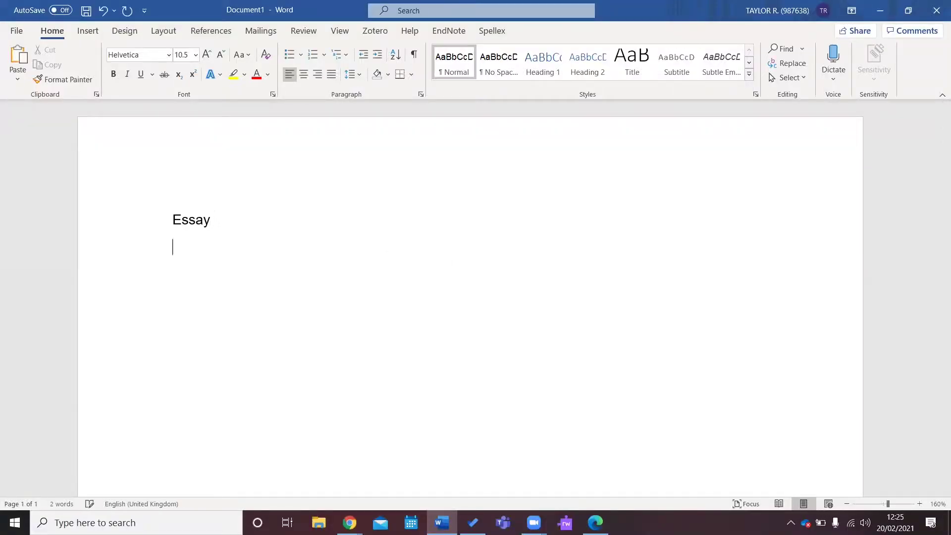
type("Introduction ")
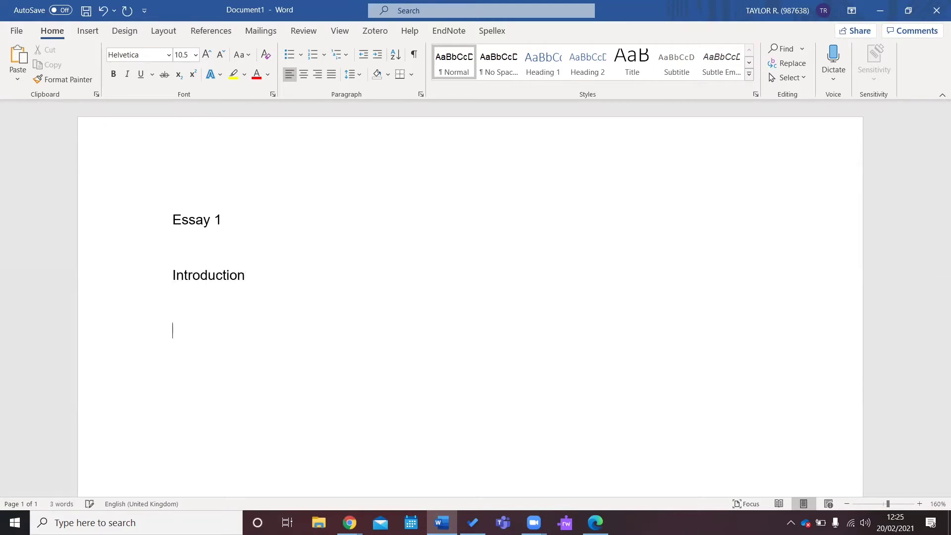
type("Materials &")
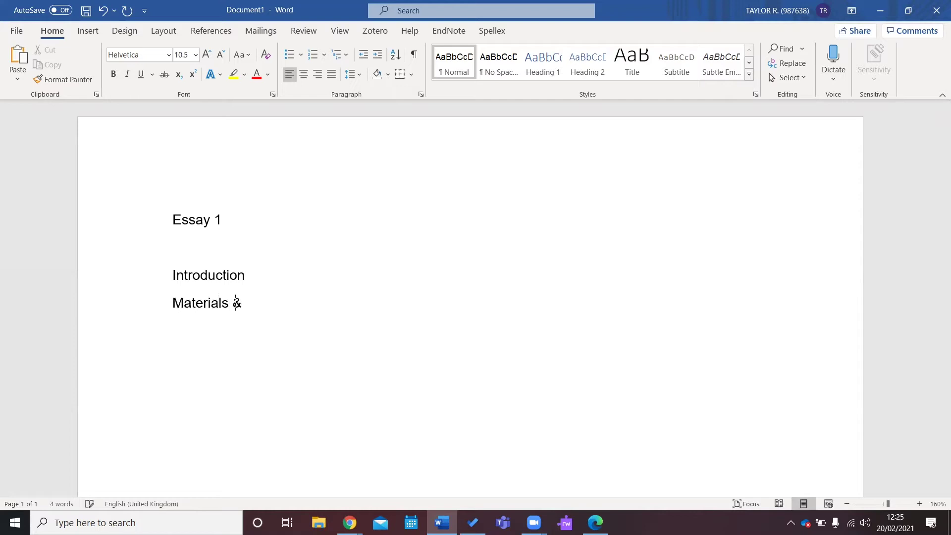
type(" Methods")
key("Return")
type("Results")
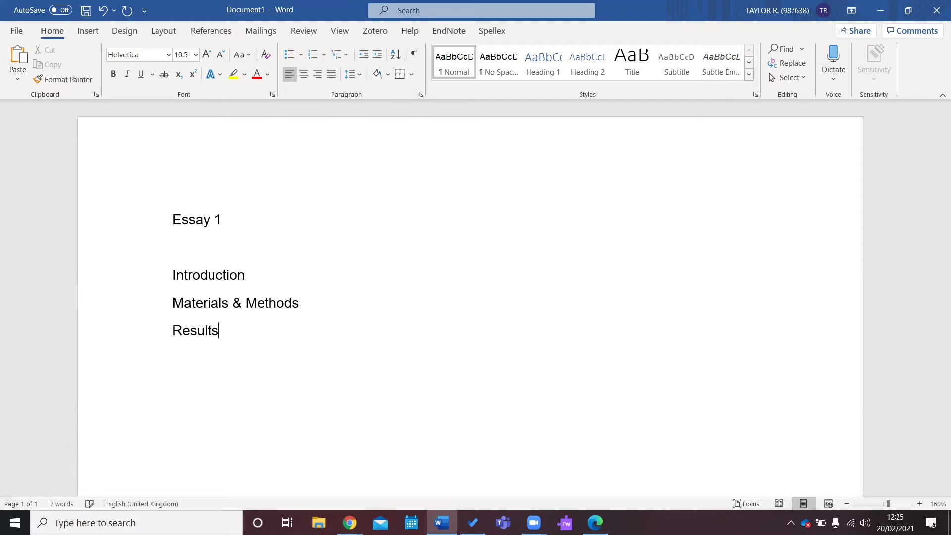
key("Return")
type("Discussion")
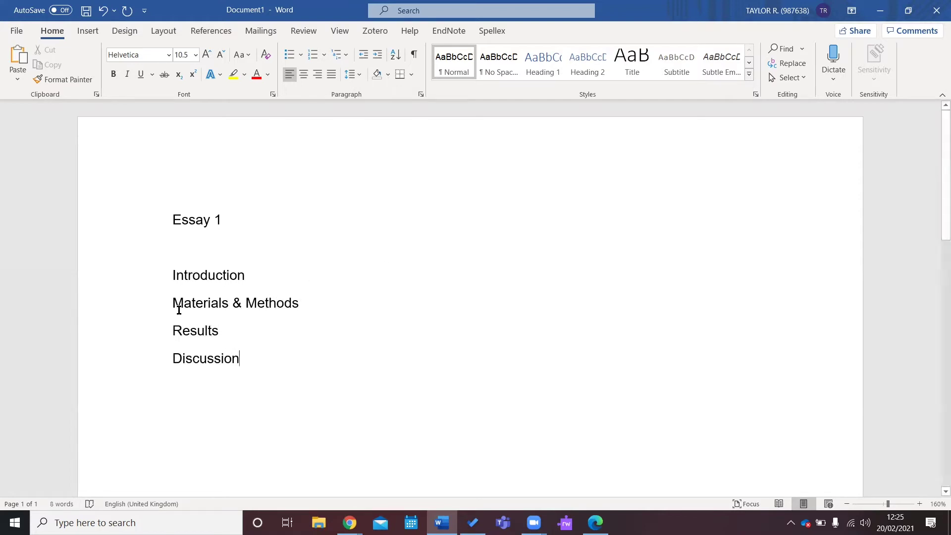
Style the four section lines as Heading 1 in Times New Roman 12 pt.
left_click_drag(240, 358, 205, 275)
left_click(543, 63)
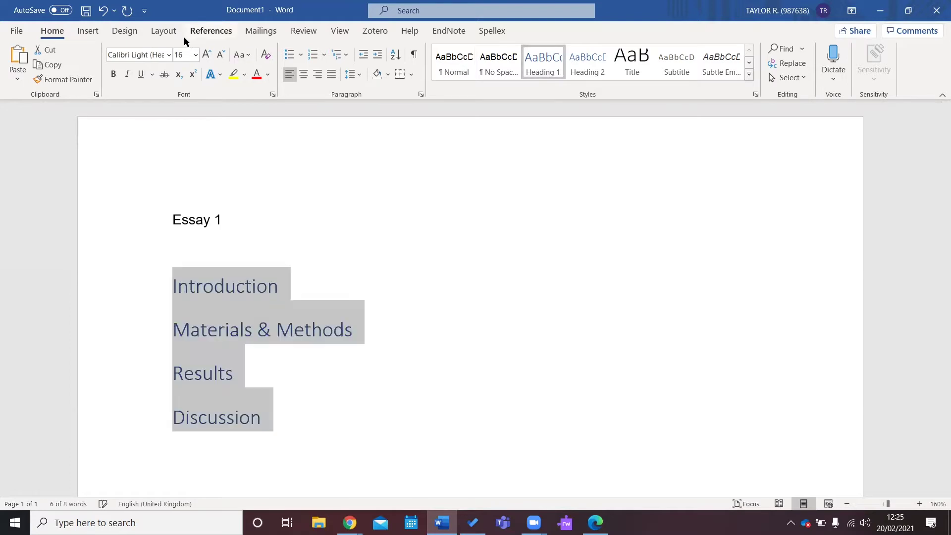
left_click(155, 54)
type("Times New Roman")
key("Return")
left_click(183, 56)
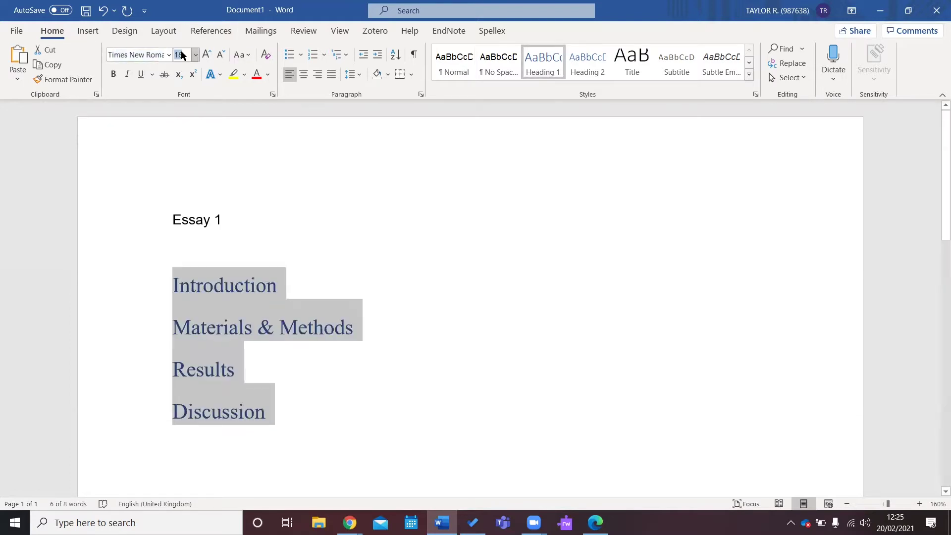
type("12")
key("Return")
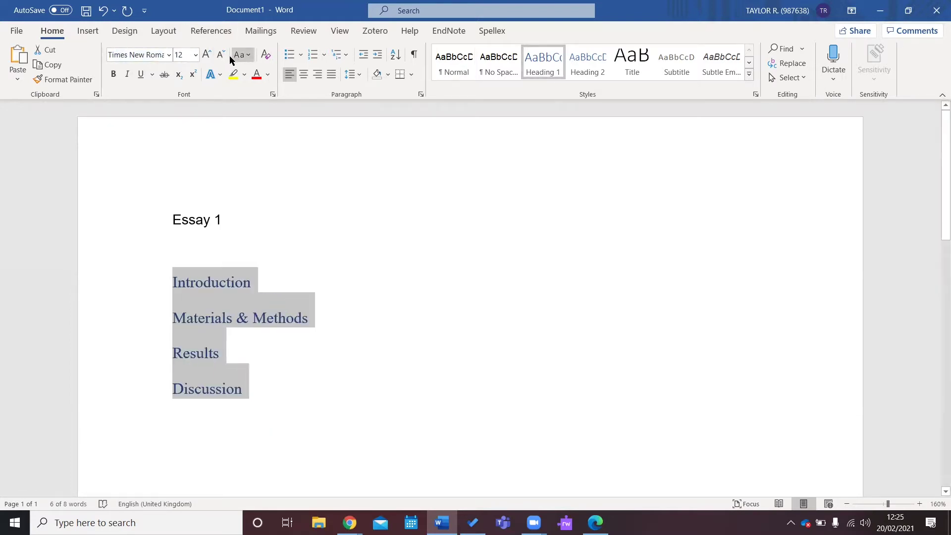
Underline the four headings and make their font colour black.
left_click(140, 74)
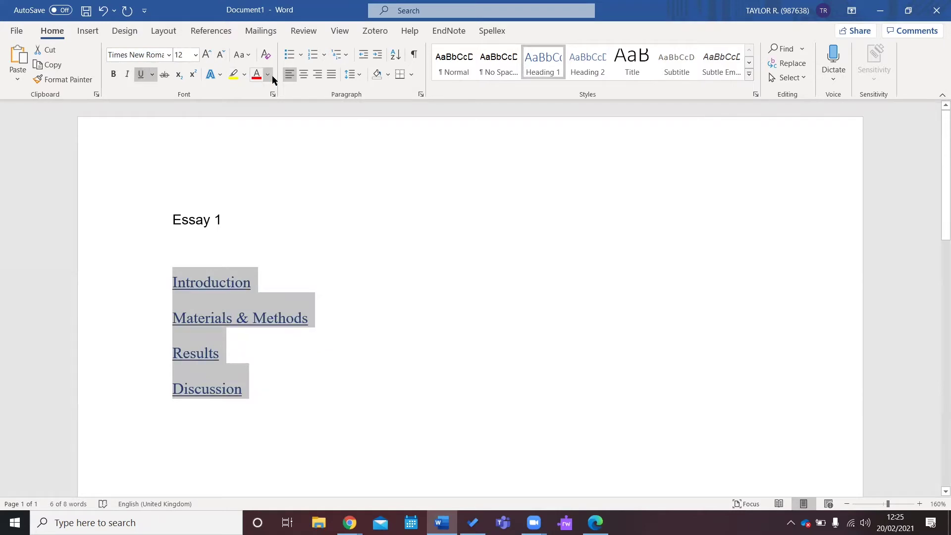
left_click(267, 74)
left_click(278, 91)
left_click(304, 281)
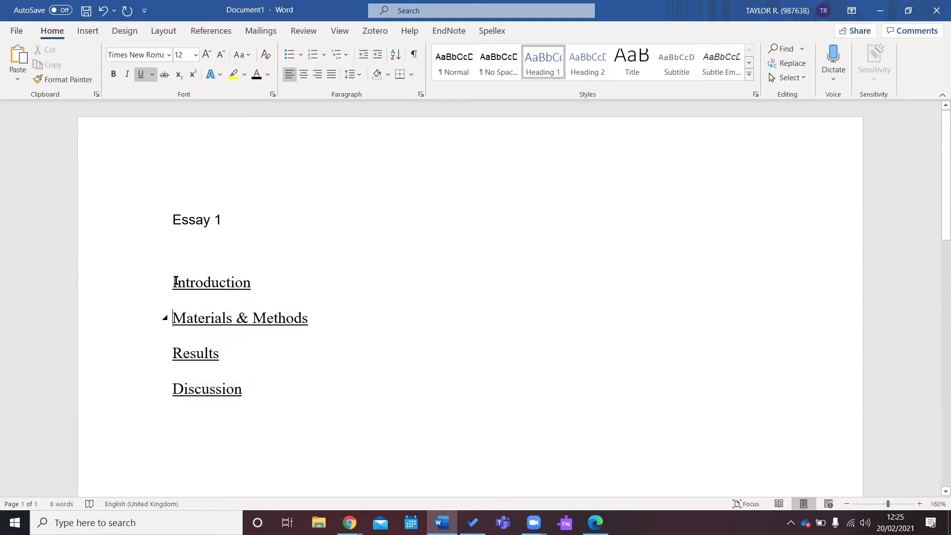
Insert page breaks before Materials & Methods, Results and Discussion.
left_click(88, 31)
left_click(33, 77)
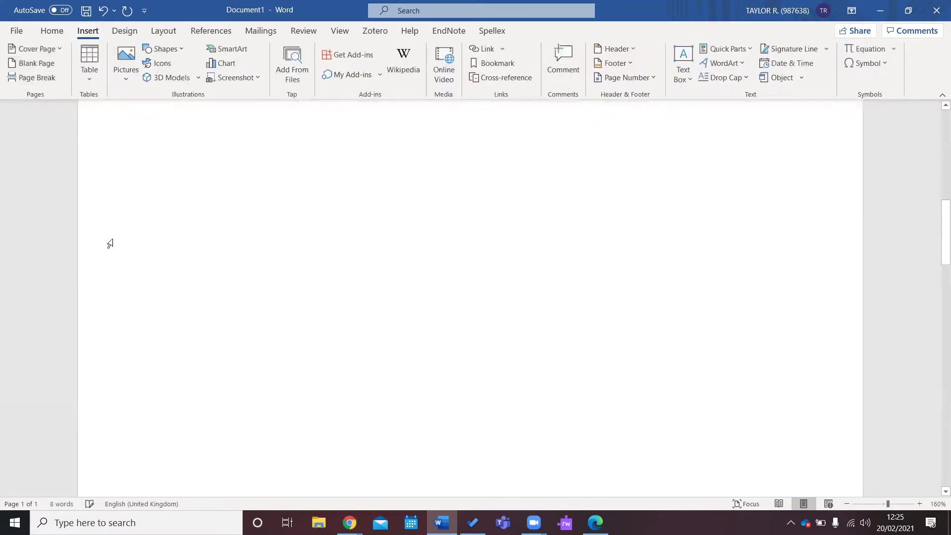
scroll(180, 372, "down", 5)
left_click(172, 304)
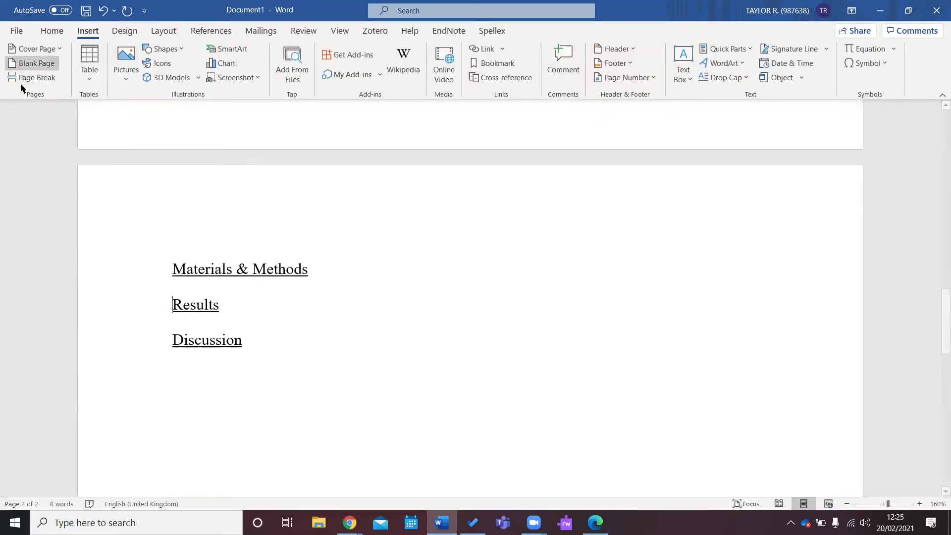
left_click(20, 84)
left_click(172, 303)
left_click(33, 77)
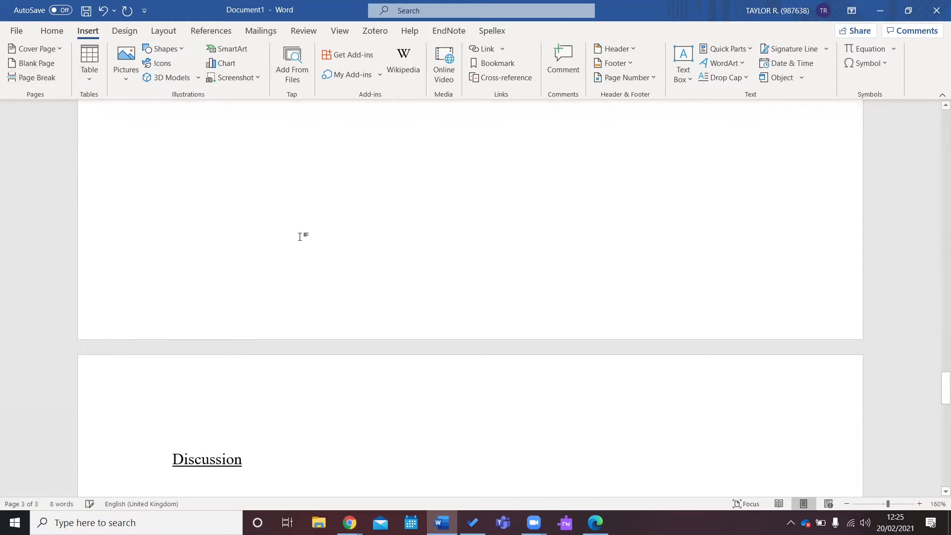
scroll(300, 237, "up", 20)
left_click(332, 281)
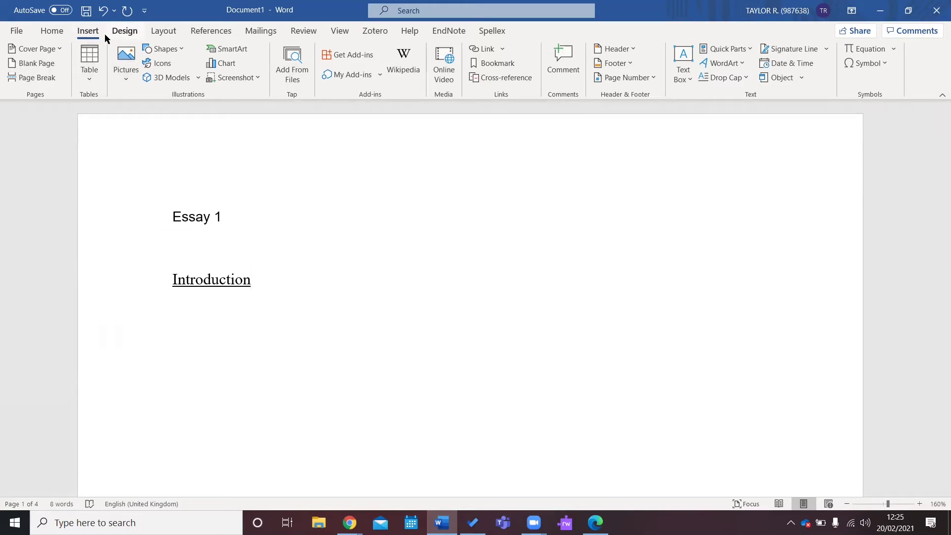
Add a Plain Number 3 page number at the bottom right of each page.
left_click(651, 78)
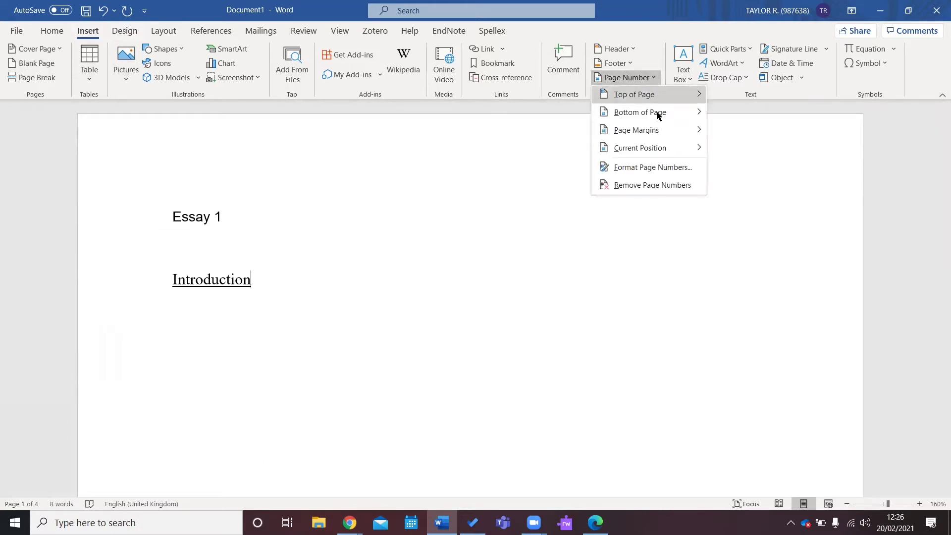
mouse_move(641, 111)
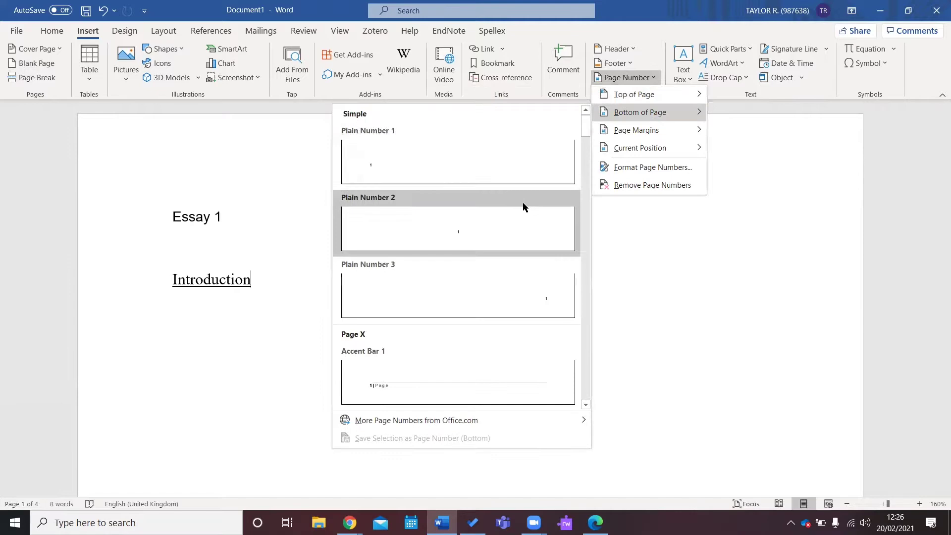
left_click(542, 296)
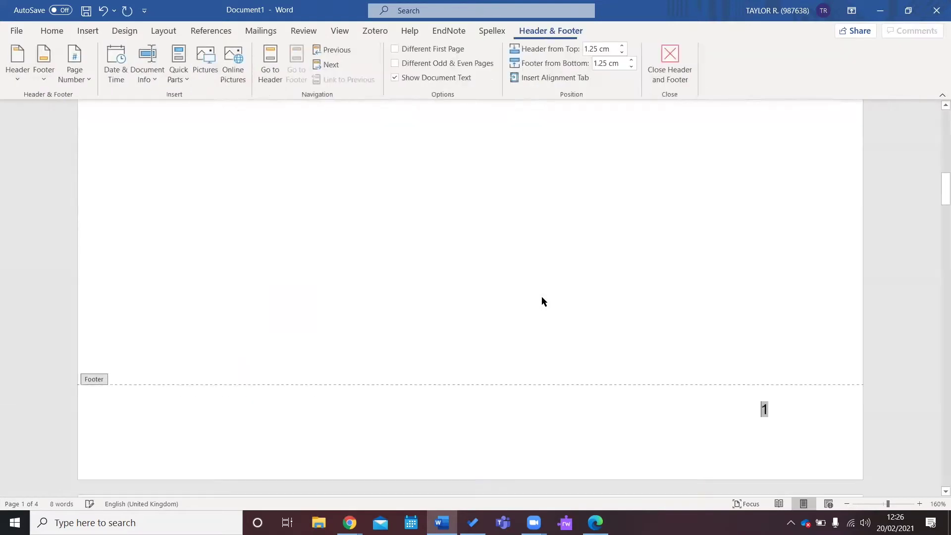
Close the footer and insert an Automatic Table 2 table of contents.
left_click(674, 72)
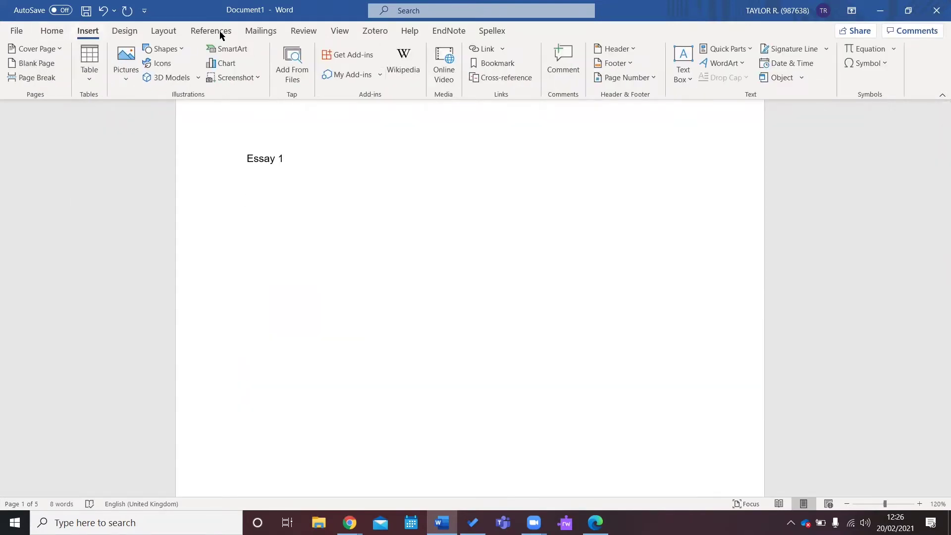
left_click(211, 31)
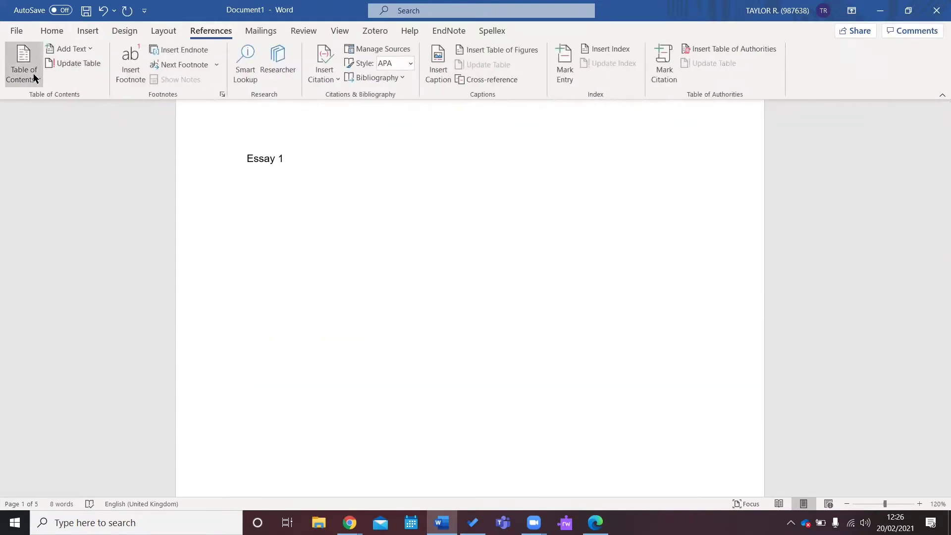
left_click(34, 78)
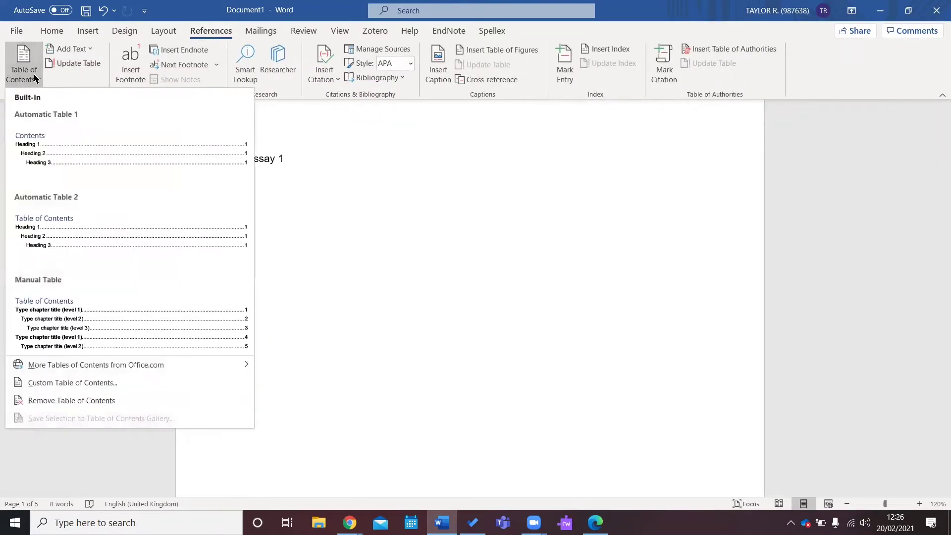
left_click(67, 253)
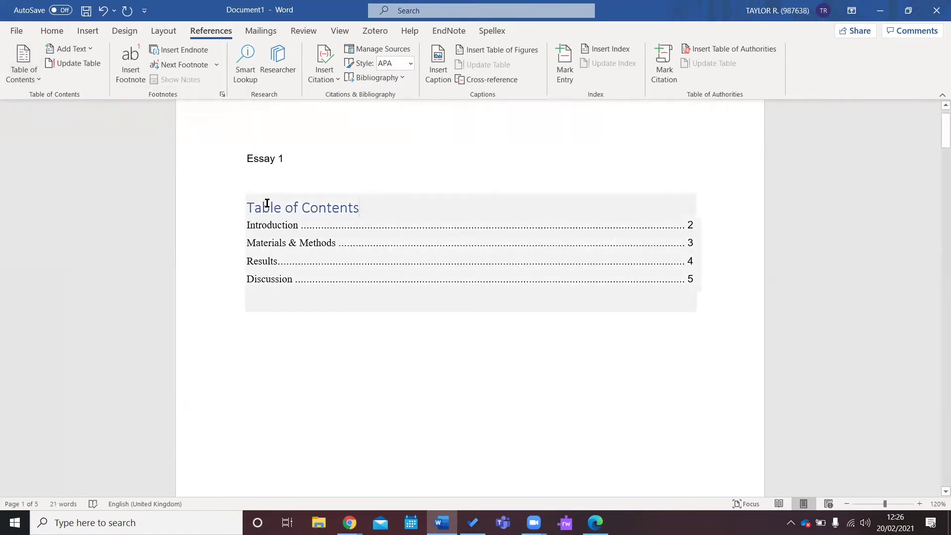
Format the Table of Contents title as bold, underlined Times New Roman 14 pt.
triple_click(267, 204)
left_click(52, 31)
left_click(136, 55)
type("Times New Roman")
key("Return")
left_click(186, 57)
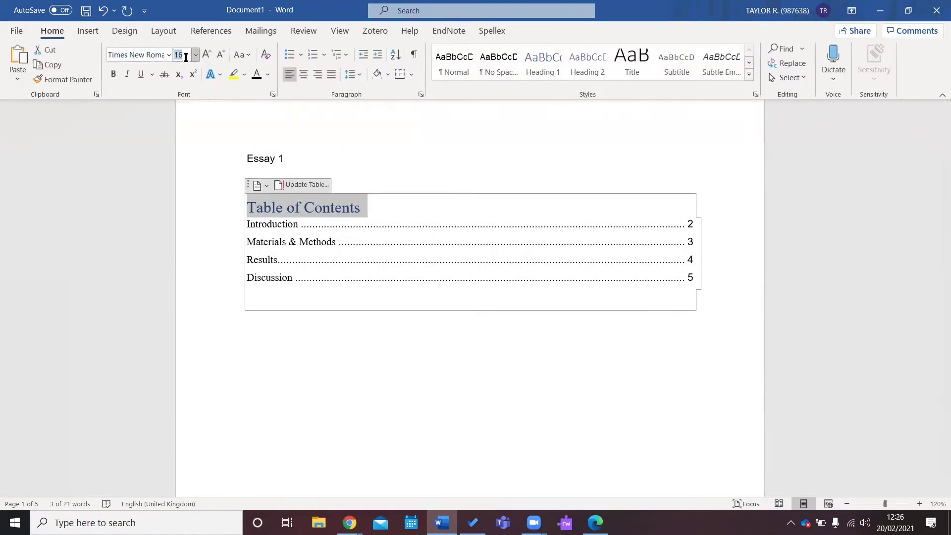
type("14")
key("Return")
left_click(114, 74)
left_click(140, 74)
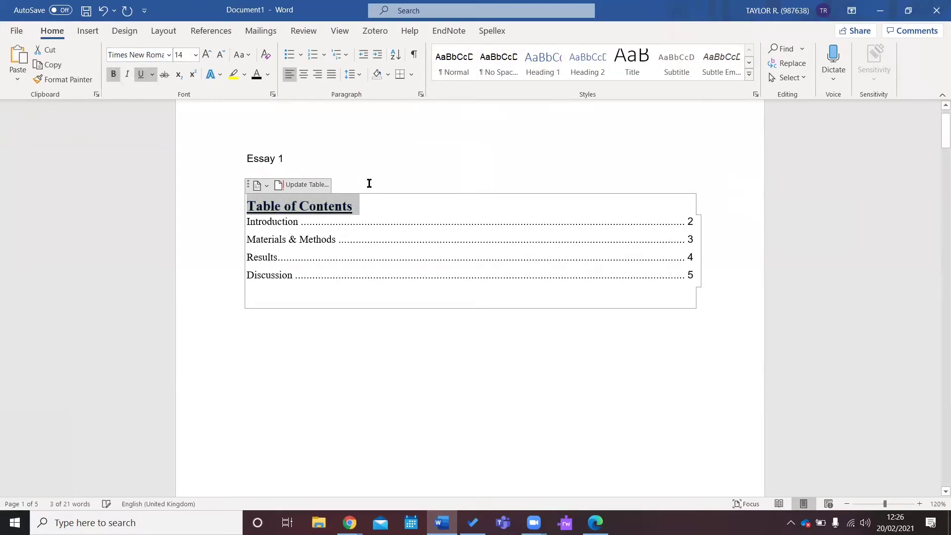
left_click(368, 209)
Set the four contents entries to 12 pt.
left_click_drag(682, 221, 693, 280)
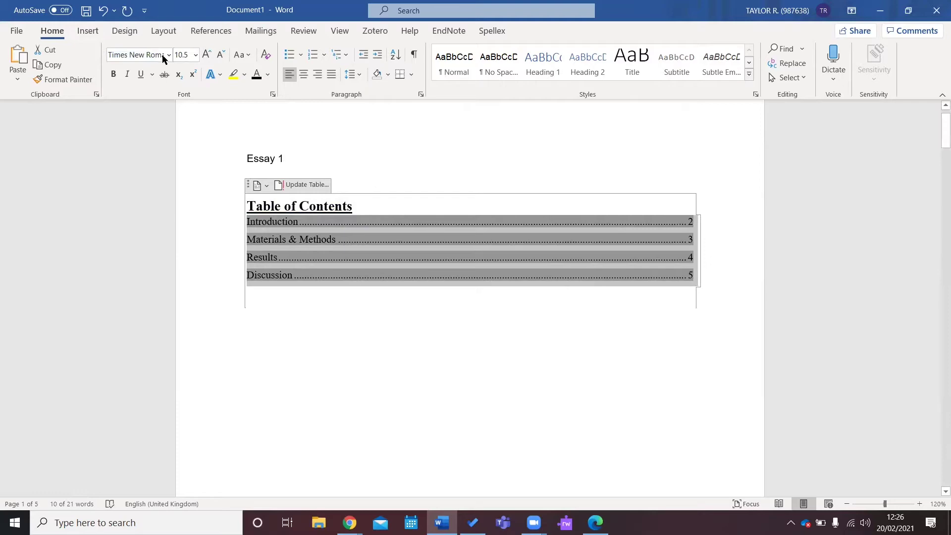
left_click(191, 55)
left_click(184, 130)
left_click(389, 322)
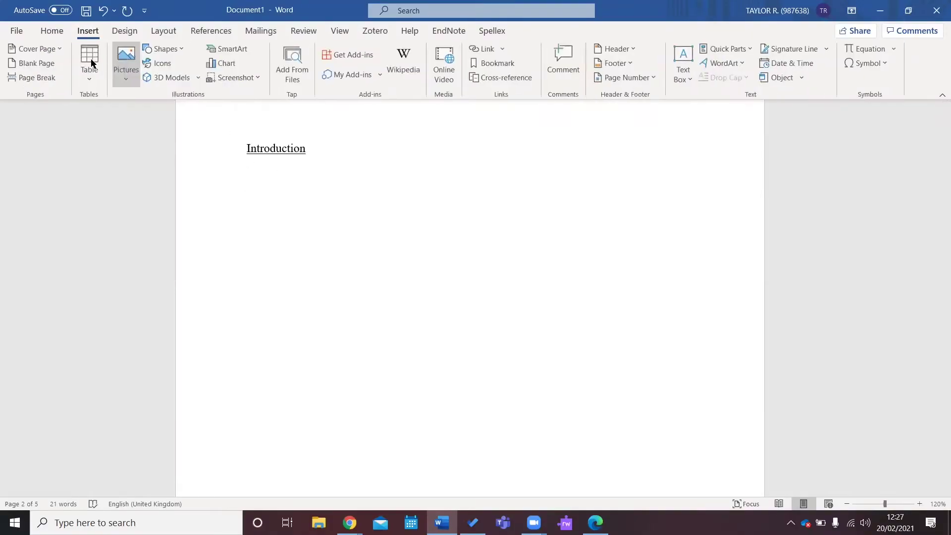
Insert the enzyme diagram under Introduction with square text wrapping and enlarge it.
left_click(125, 78)
left_click(155, 114)
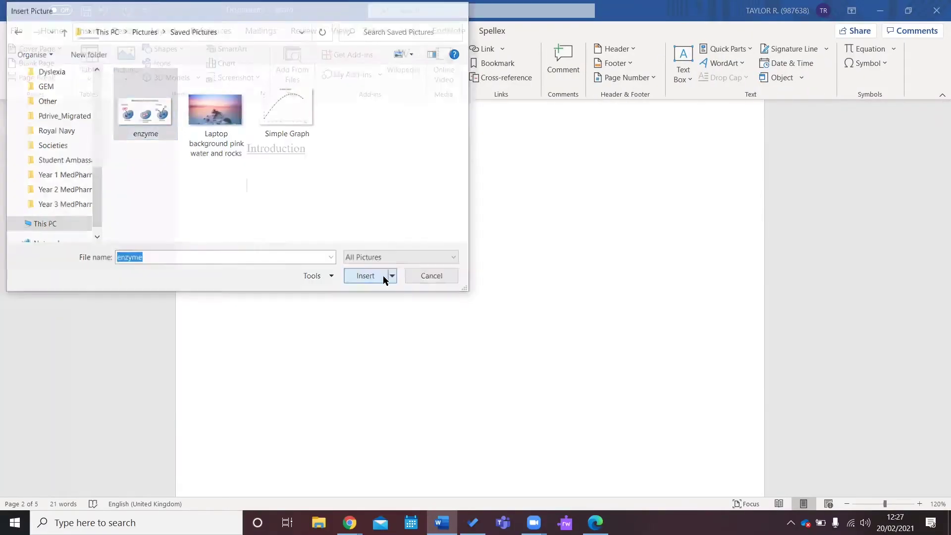
left_click(384, 277)
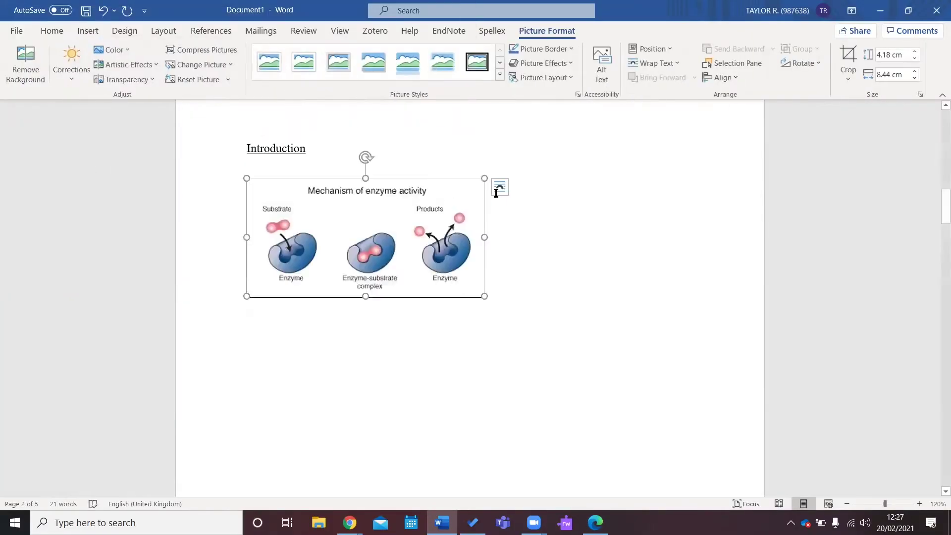
left_click(499, 187)
left_click(534, 276)
mouse_move(485, 296)
left_mouse_down()
mouse_move(688, 387)
mouse_move(466, 299)
left_mouse_up()
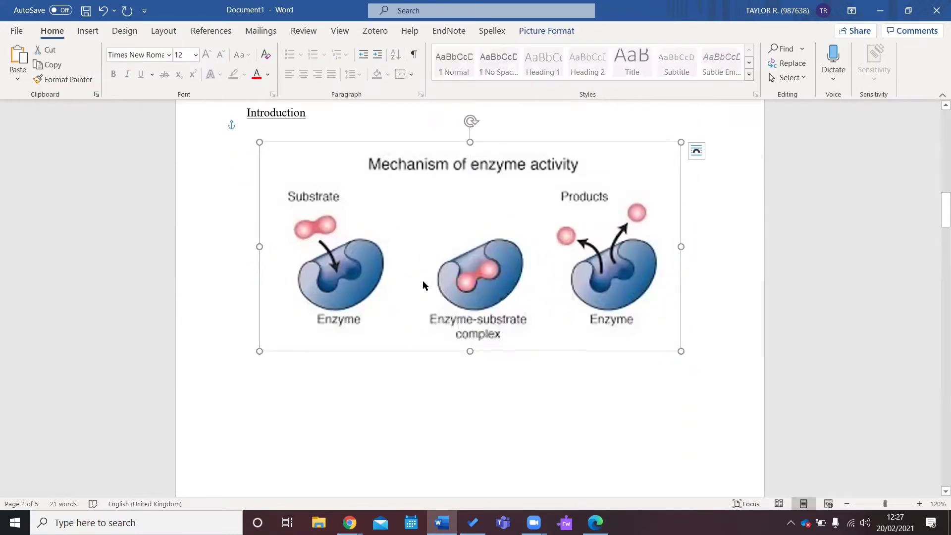
Add a 'Figure 1:' caption below the picture, label Figure, numbered 1, 2, 3.
right_click(423, 280)
left_click(469, 426)
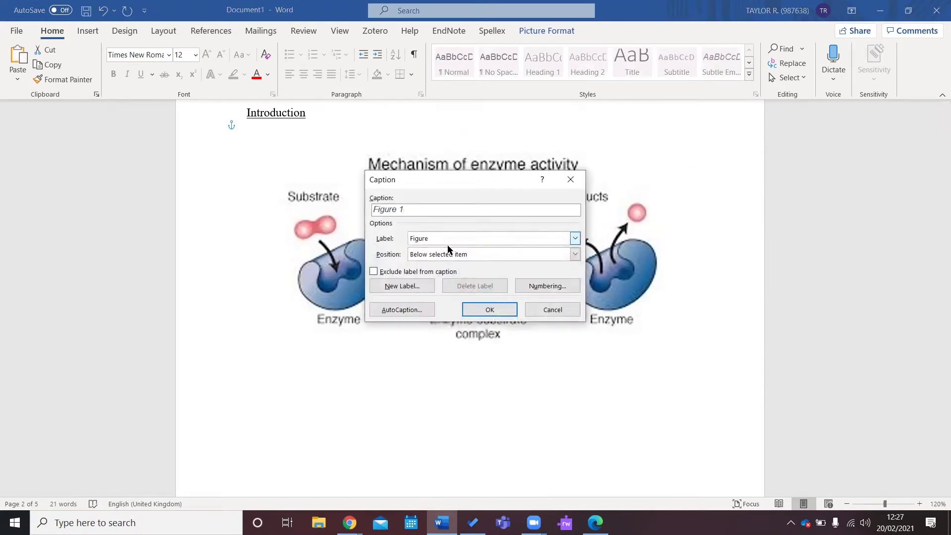
left_click(450, 239)
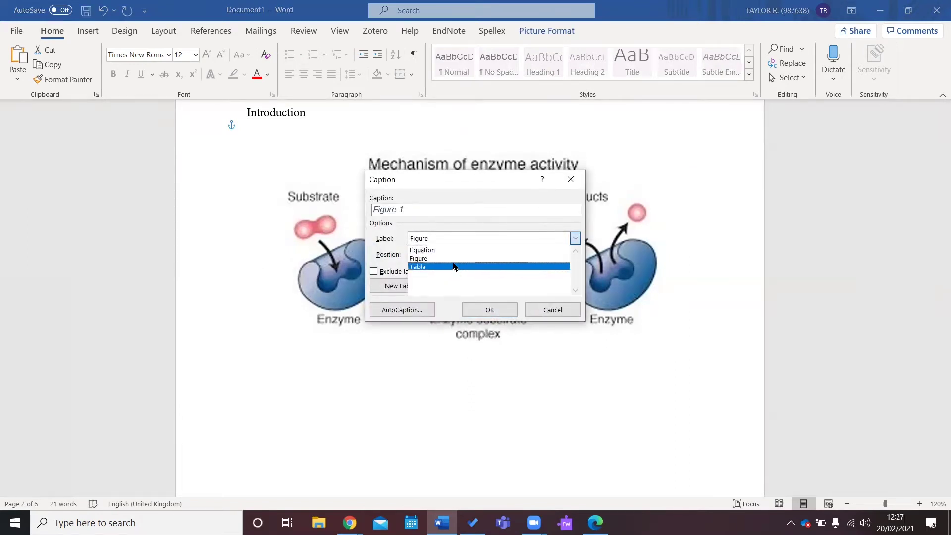
left_click(456, 258)
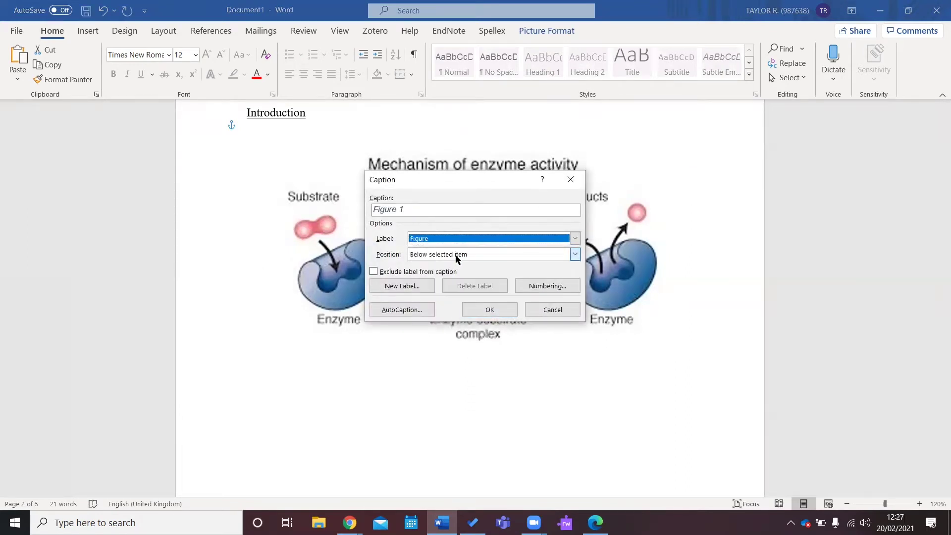
left_click(495, 259)
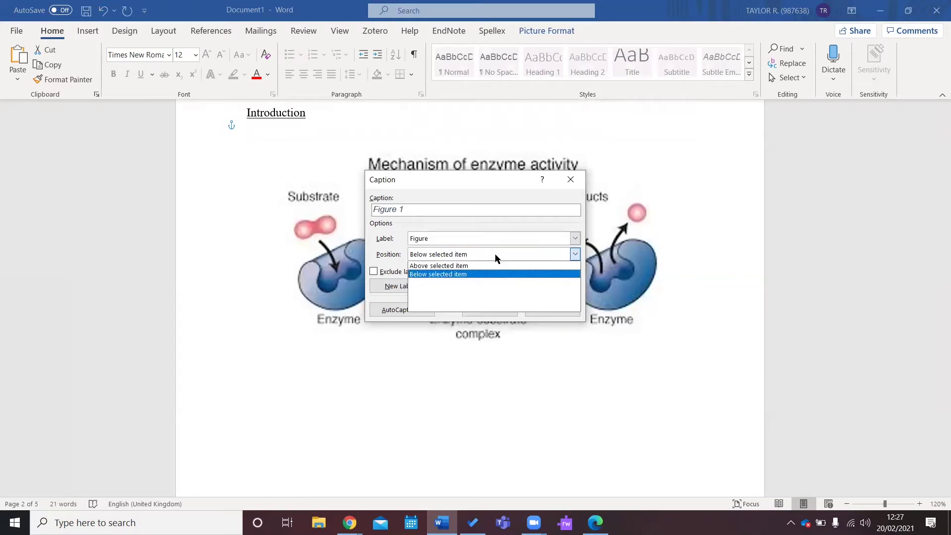
left_click(475, 275)
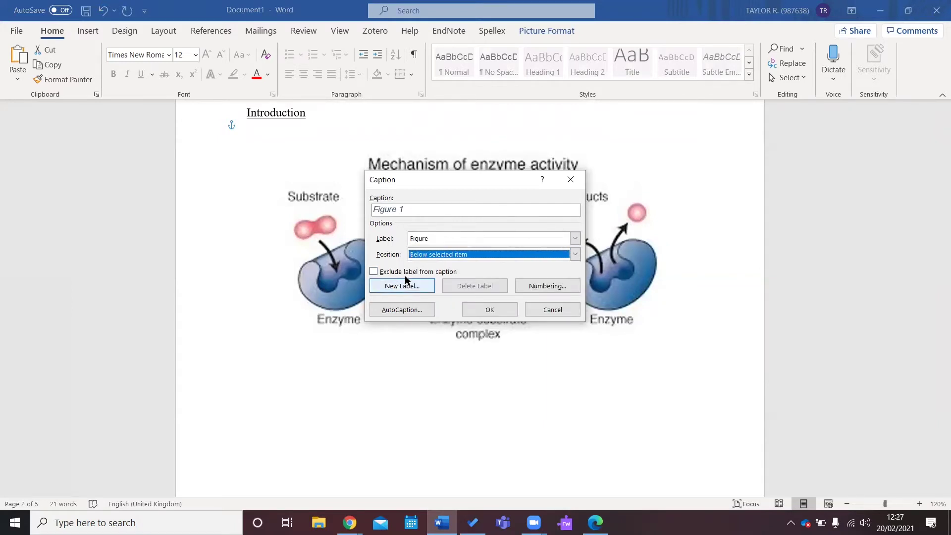
left_click(540, 285)
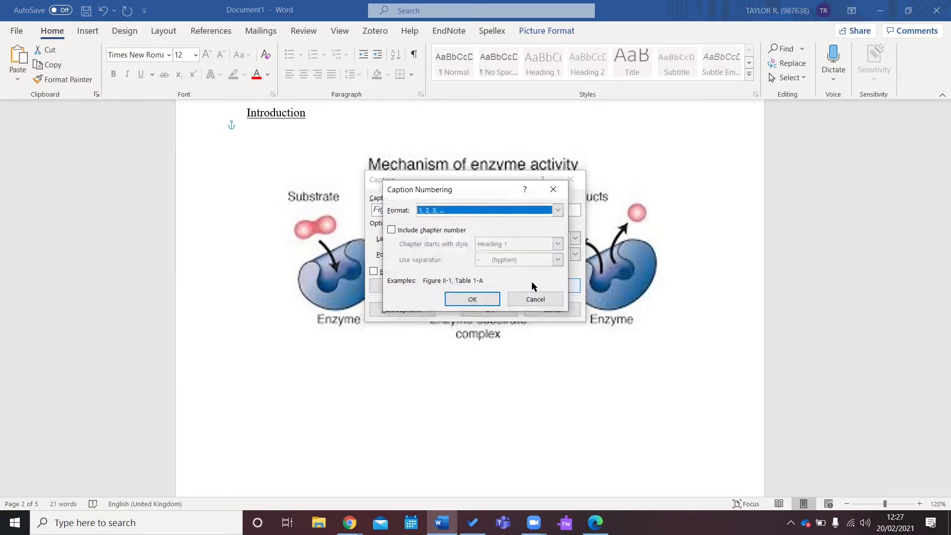
left_click(560, 212)
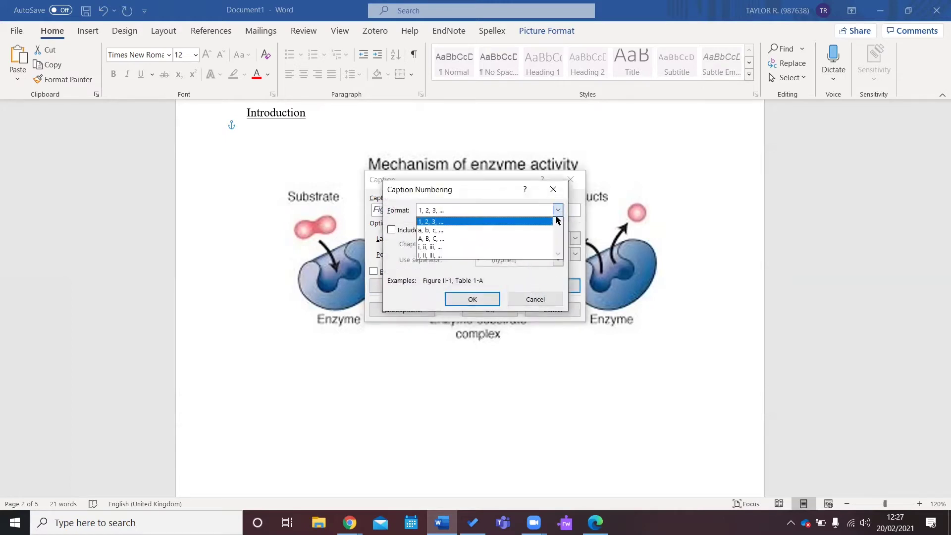
left_click(512, 222)
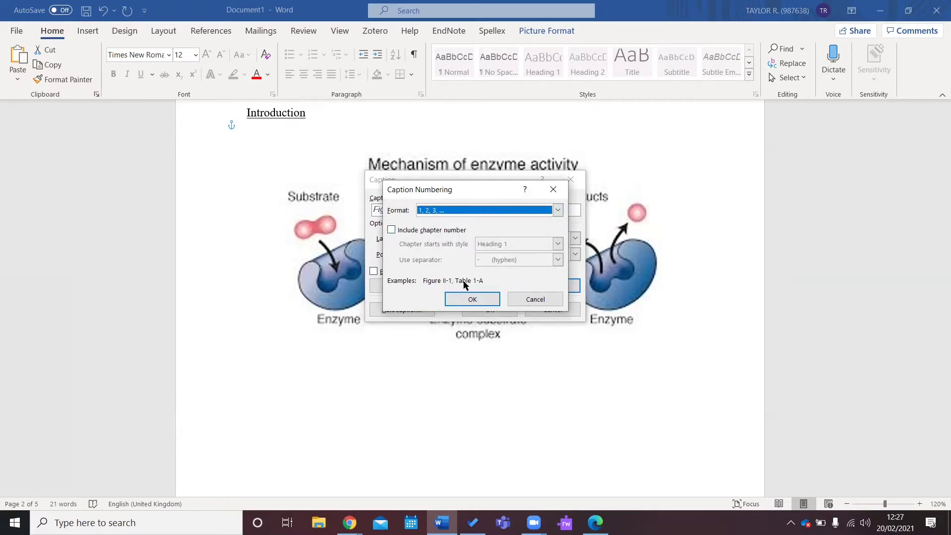
left_click(479, 298)
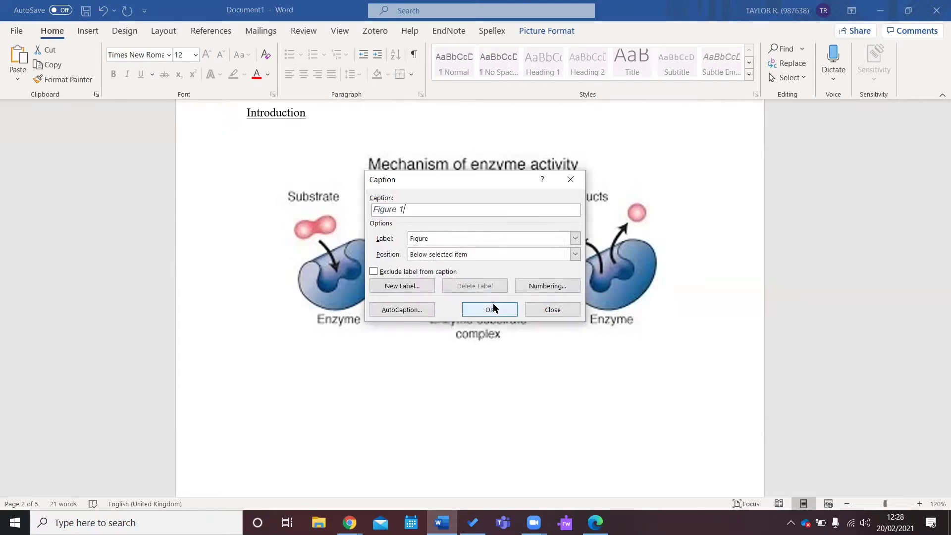
left_click(489, 309)
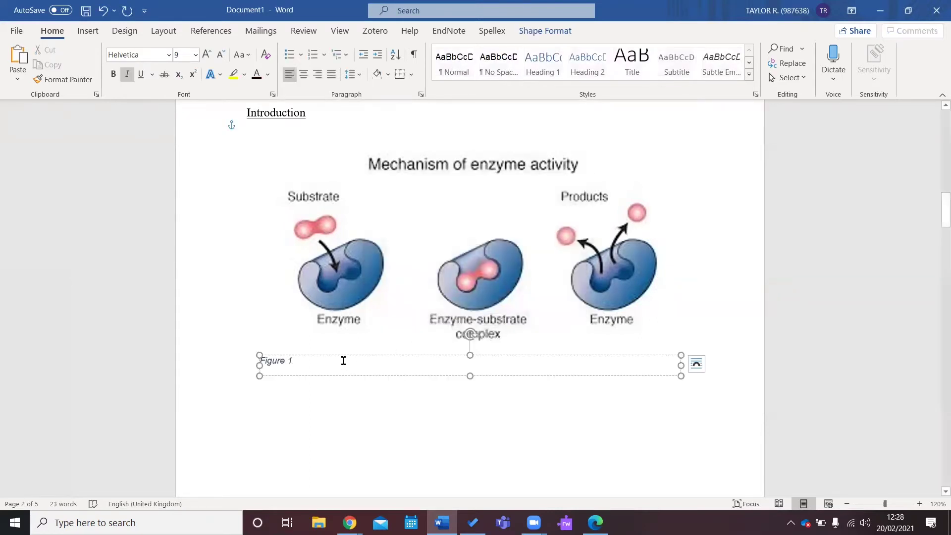
type(":")
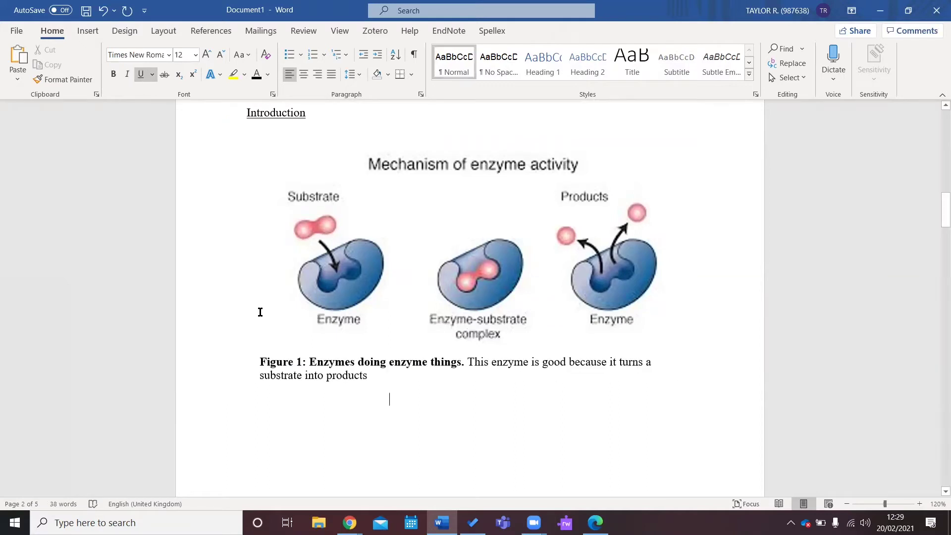
Group the enzyme picture and its Figure 1 caption into one object.
left_click(393, 392)
left_click(405, 307, "shift")
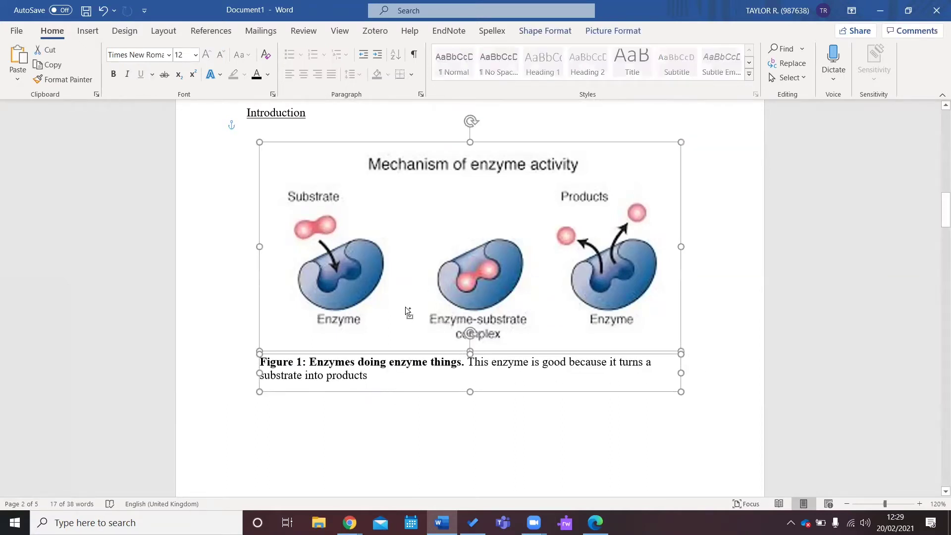
left_click(614, 31)
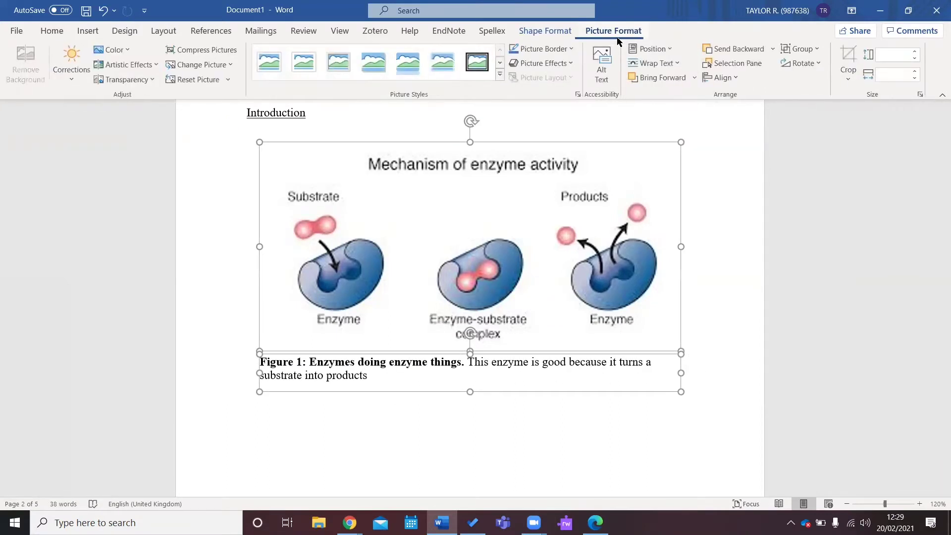
left_click(801, 48)
left_click(809, 64)
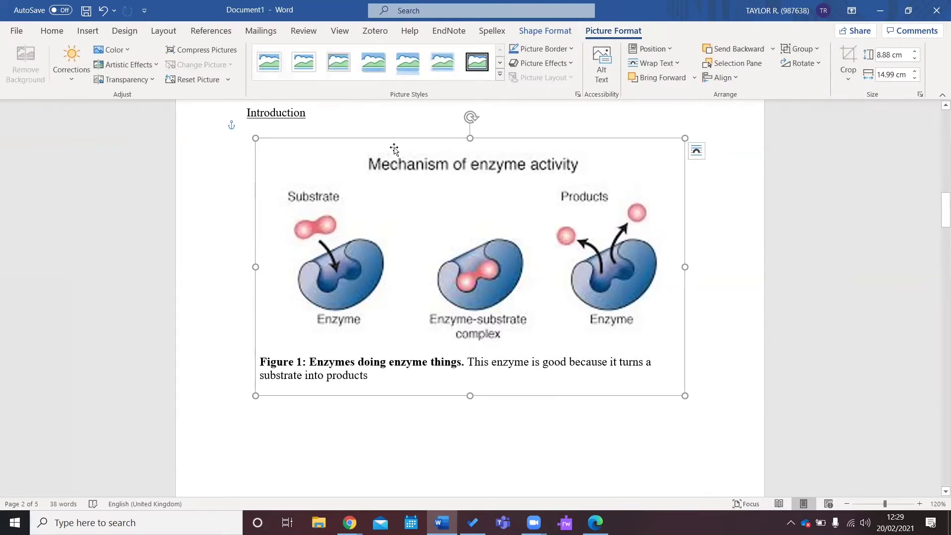
Insert a Figure 2 caption under the simple graph.
right_click(439, 205)
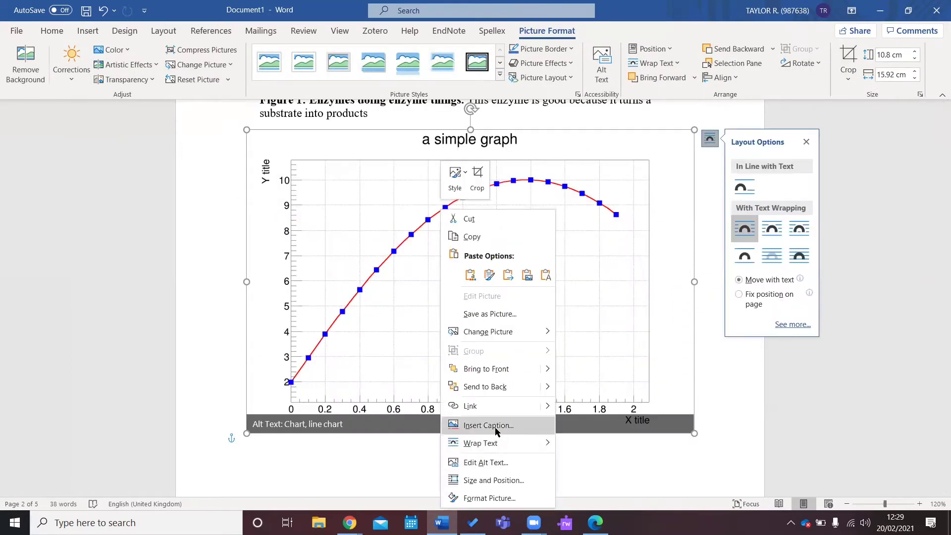
left_click(478, 422)
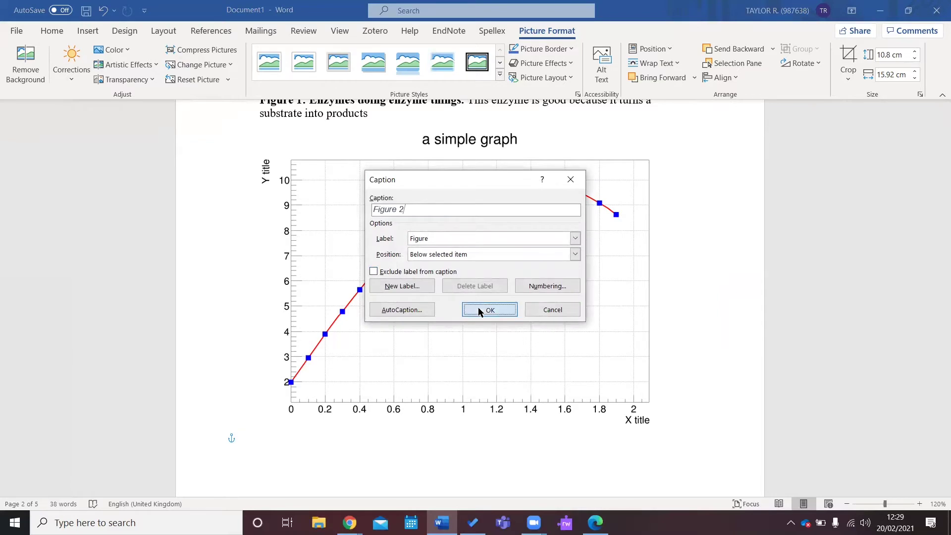
left_click(488, 310)
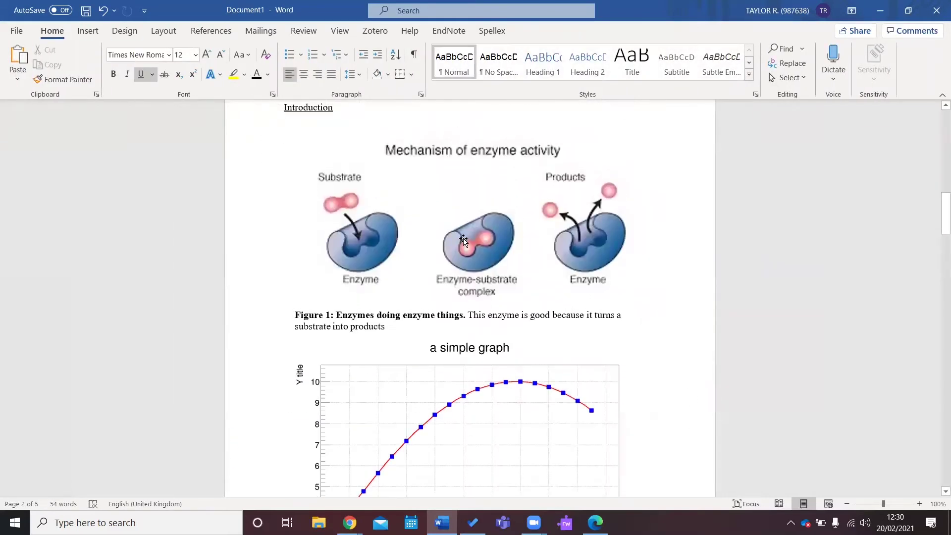
Drag the enzyme figure below the graph and update both caption fields to Figure 1 and Figure 2.
left_click_drag(466, 229, 456, 265)
scroll(457, 265, "down", 3)
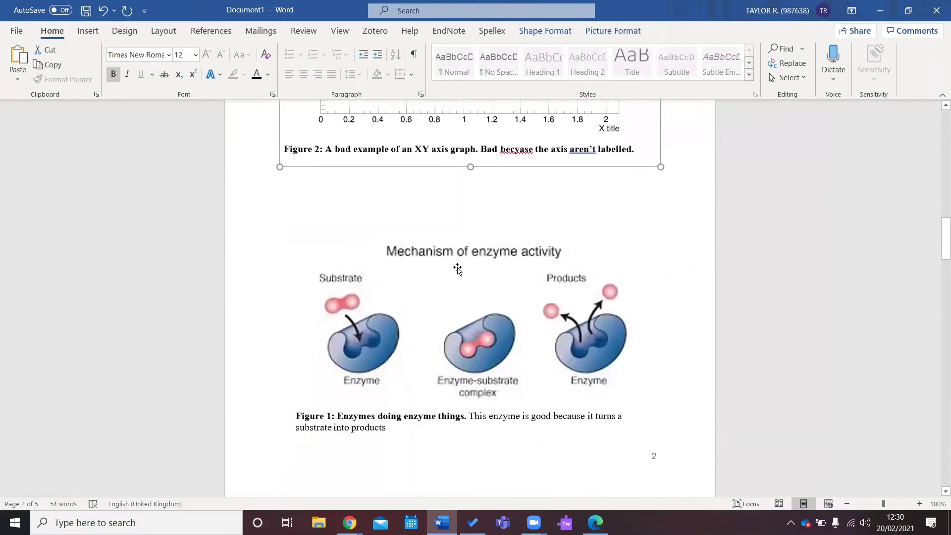
left_click(309, 148)
left_click(307, 143)
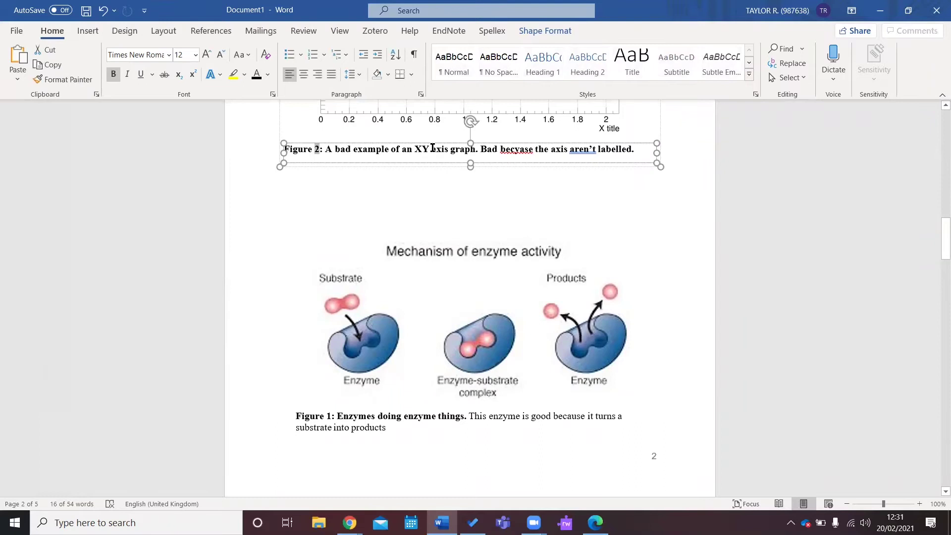
left_click(319, 149)
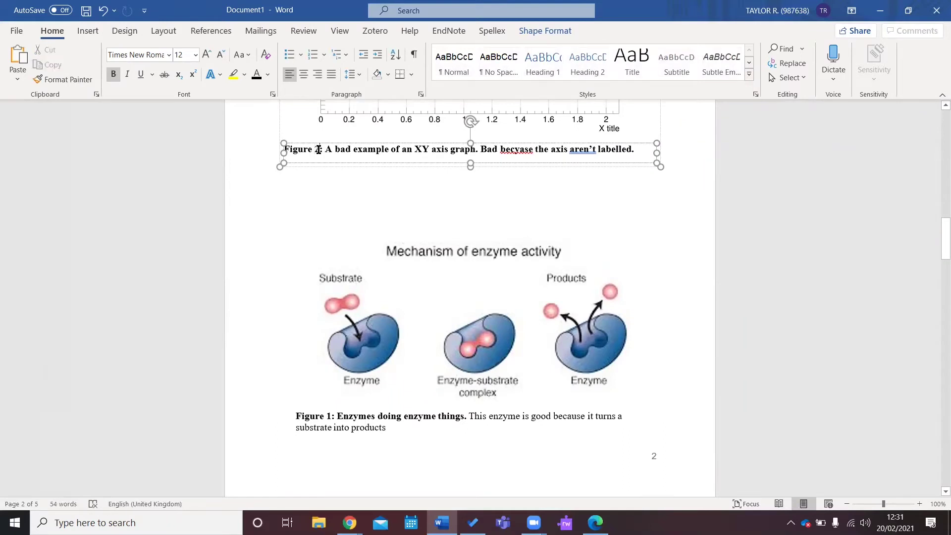
double_click(315, 149)
right_click(314, 150)
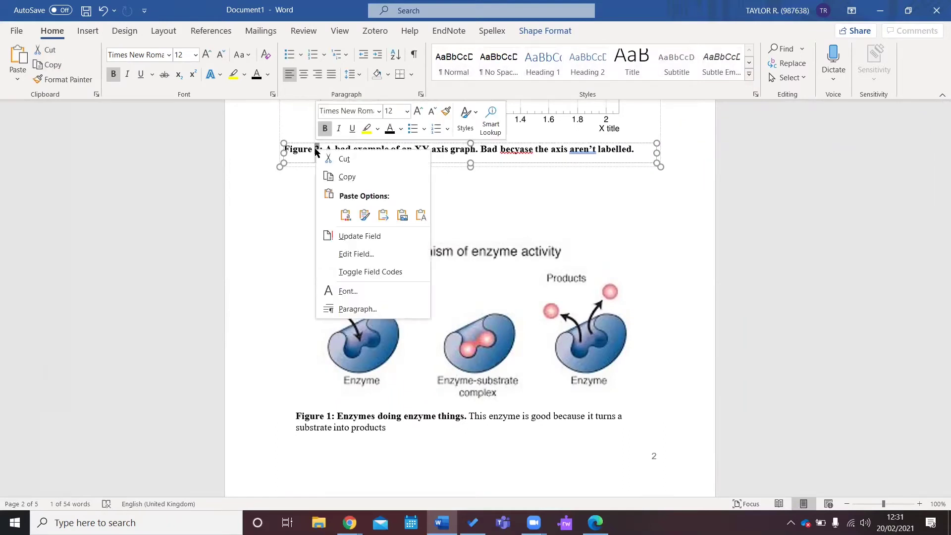
left_click(349, 236)
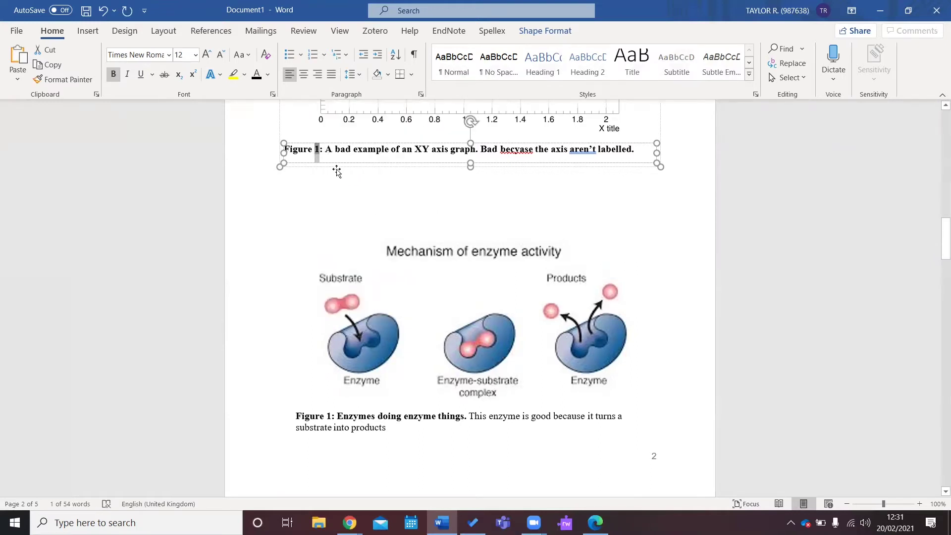
right_click(330, 416)
left_click(364, 333)
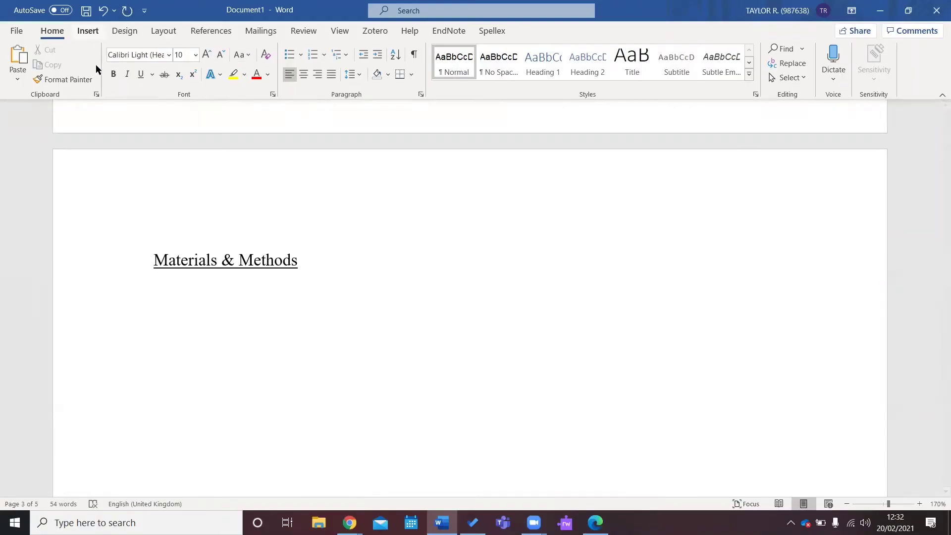
Type a sample sentence under Materials & Methods and make it Automatic-black Times New Roman 12 pt.
type("Hello my na")
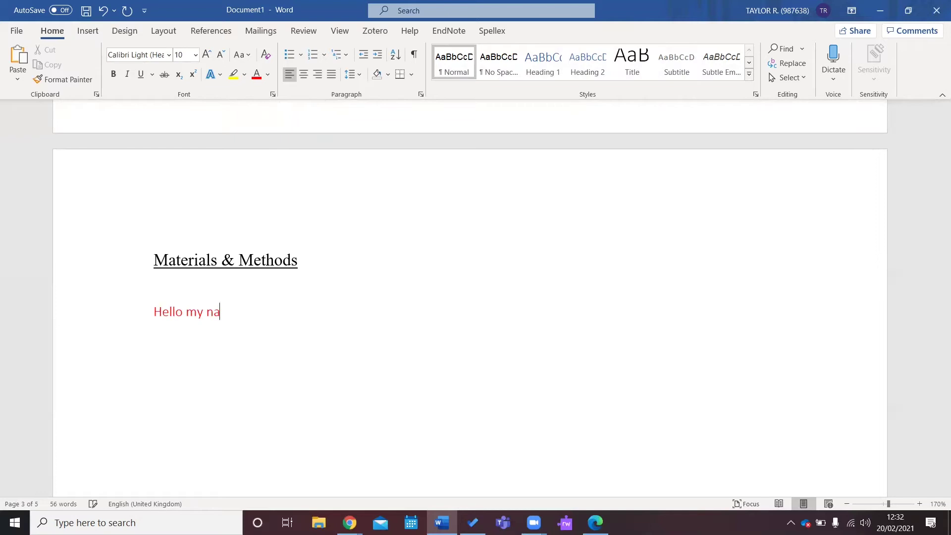
type("me is robyn and I don't li")
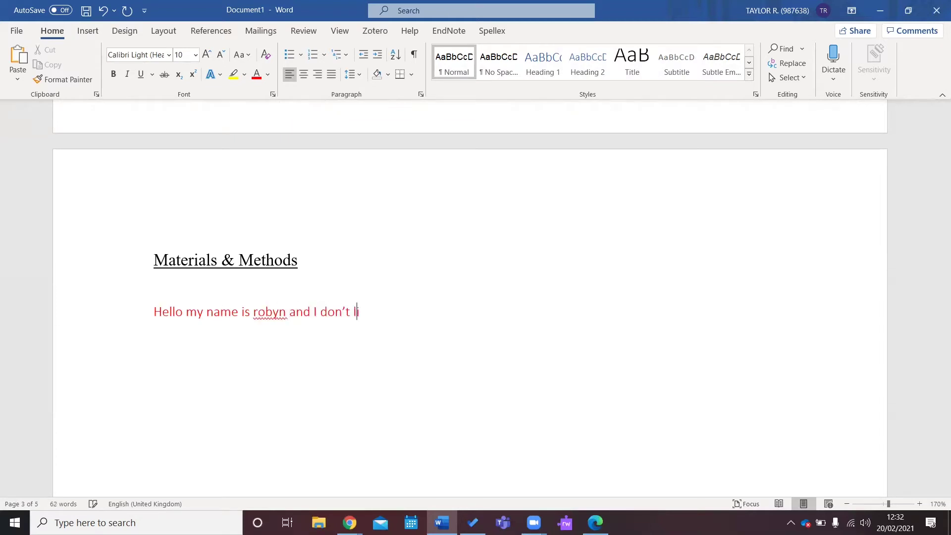
type("ke cheese.")
left_click_drag(437, 320, 156, 298)
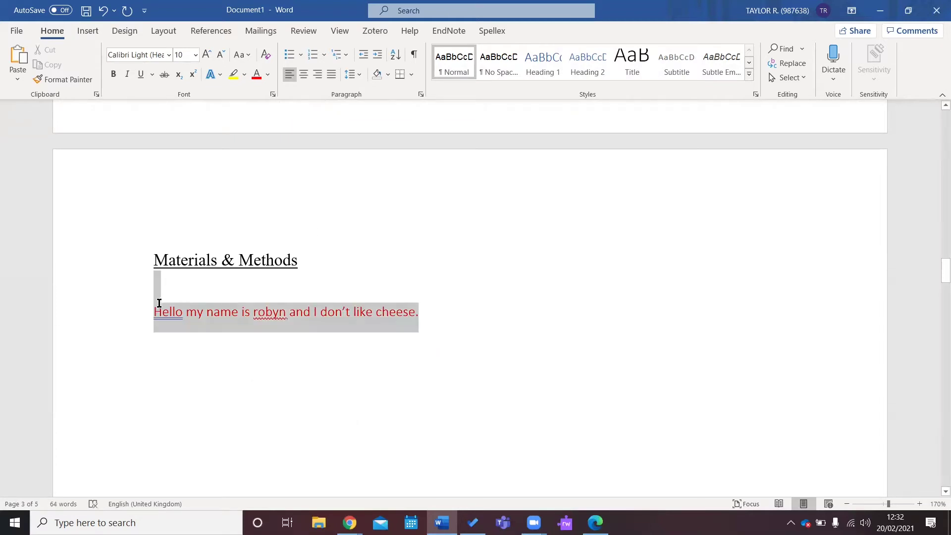
left_click(125, 55)
type("Times New Roman")
key("Tab")
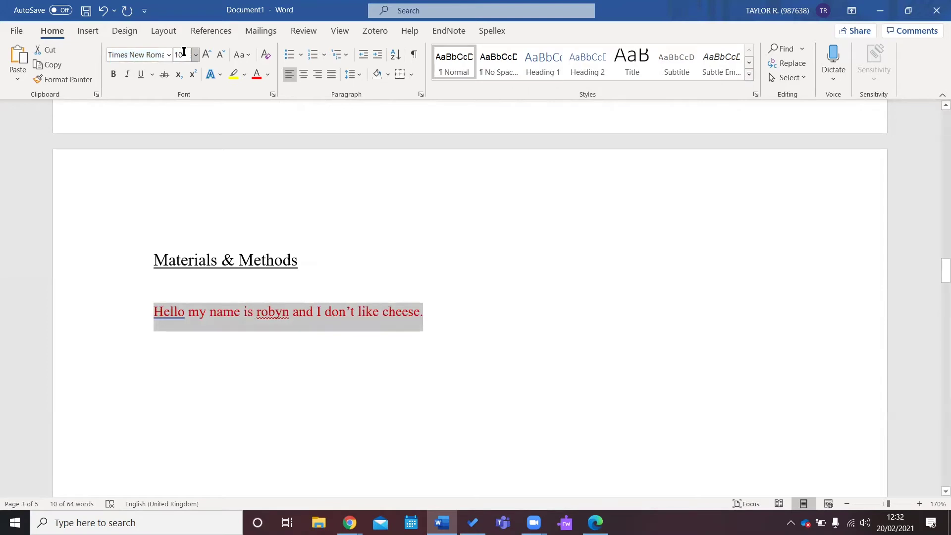
type("12")
key("Return")
left_click(268, 75)
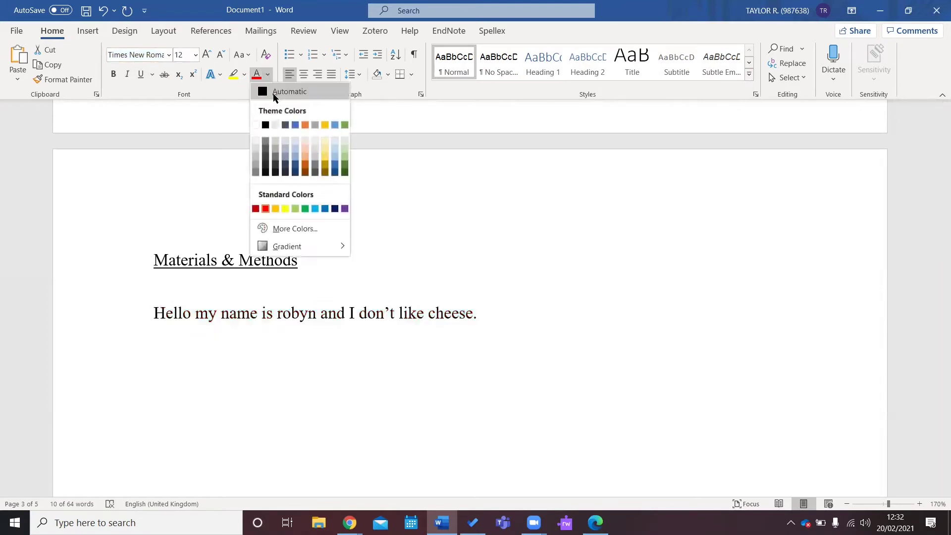
left_click(272, 94)
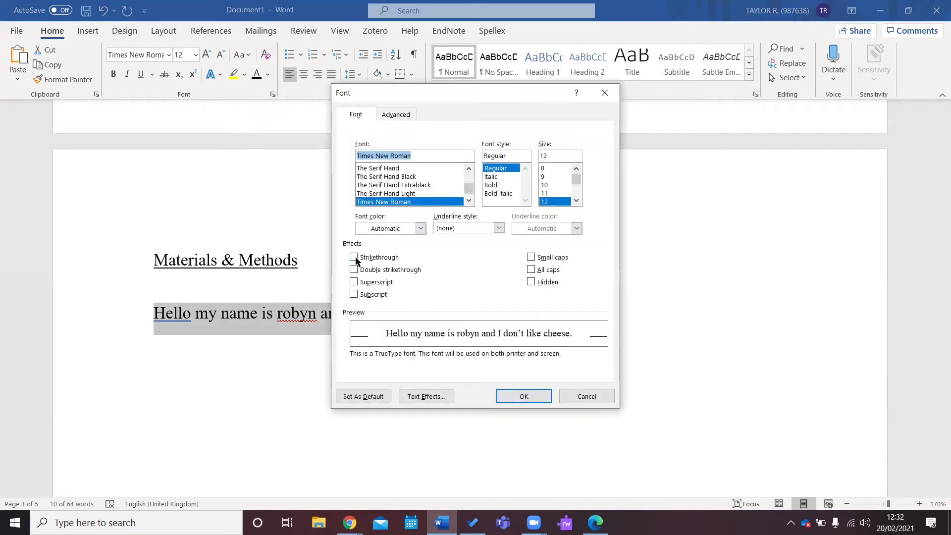
Preview superscript, double strikethrough, all caps and small caps in the Font dialog, leaving them off.
left_click(354, 282)
left_click(354, 282)
double_click(354, 269)
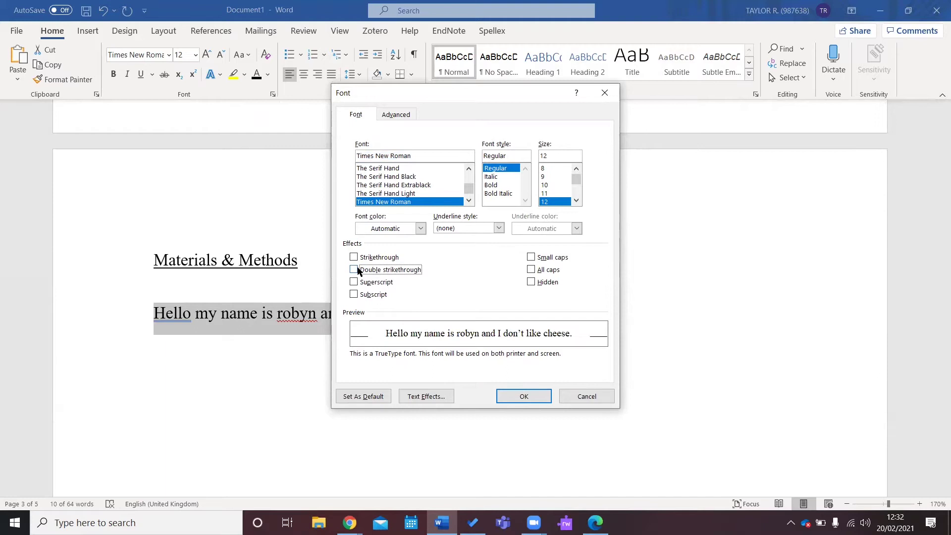
left_click(532, 282)
left_click(531, 269)
left_click(532, 269)
left_click(530, 257)
left_click(531, 257)
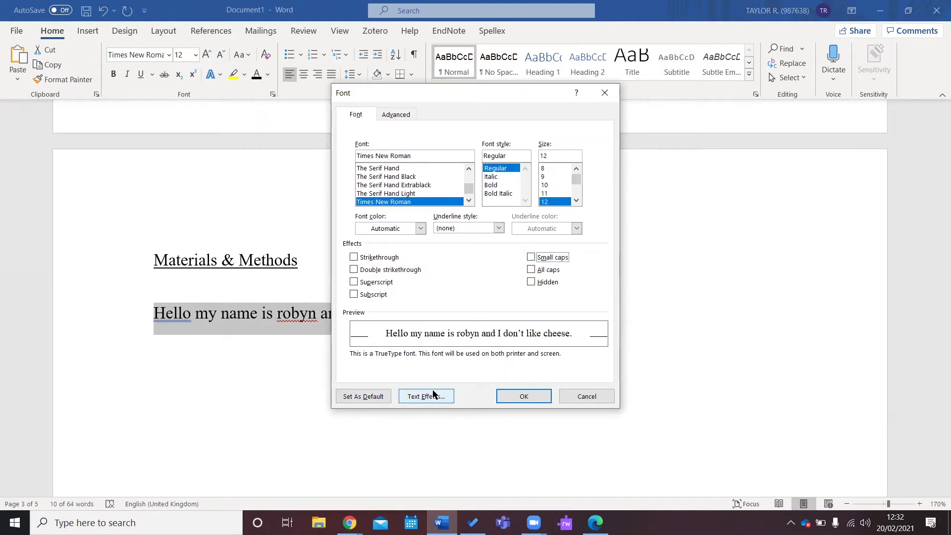
left_click(396, 114)
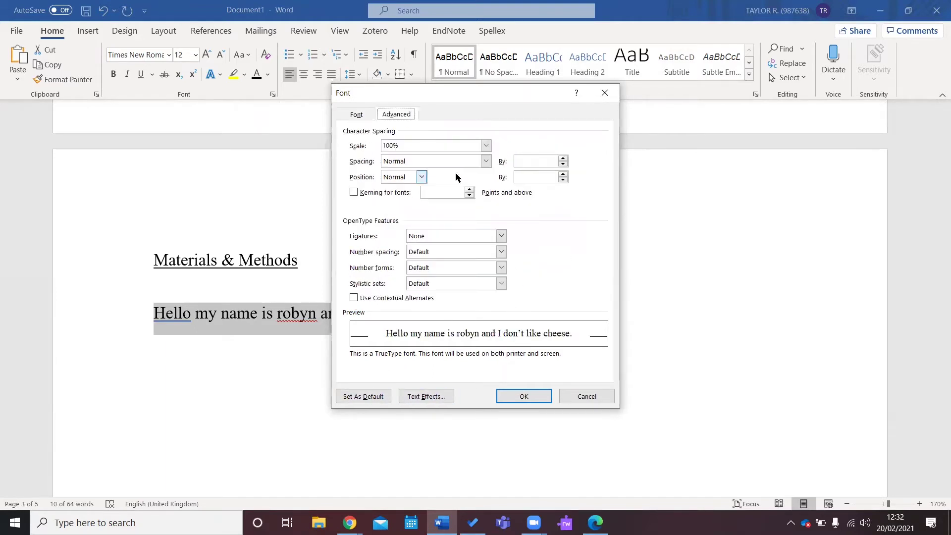
left_click(354, 115)
Set Times New Roman 12 as this document's default font and clear the red line's formatting.
left_click(370, 396)
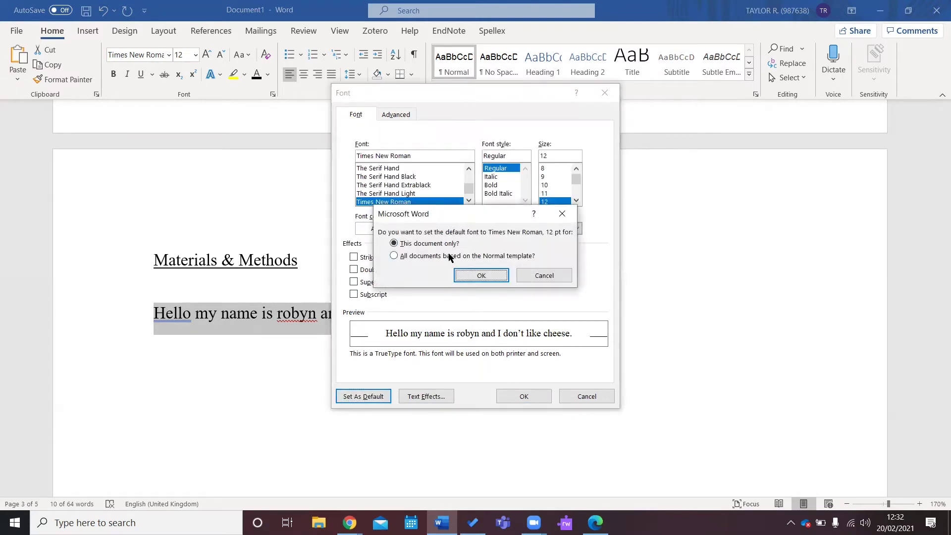
left_click(486, 275)
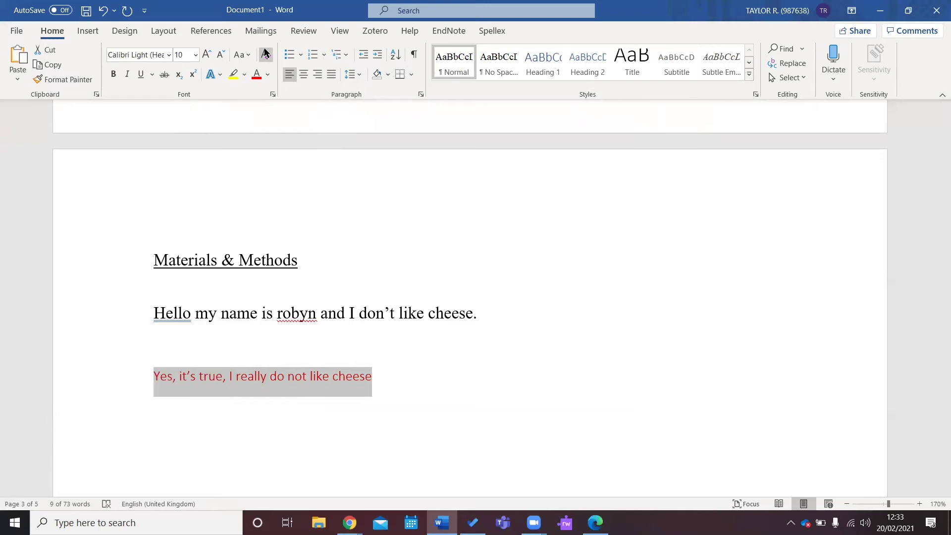
left_click(265, 54)
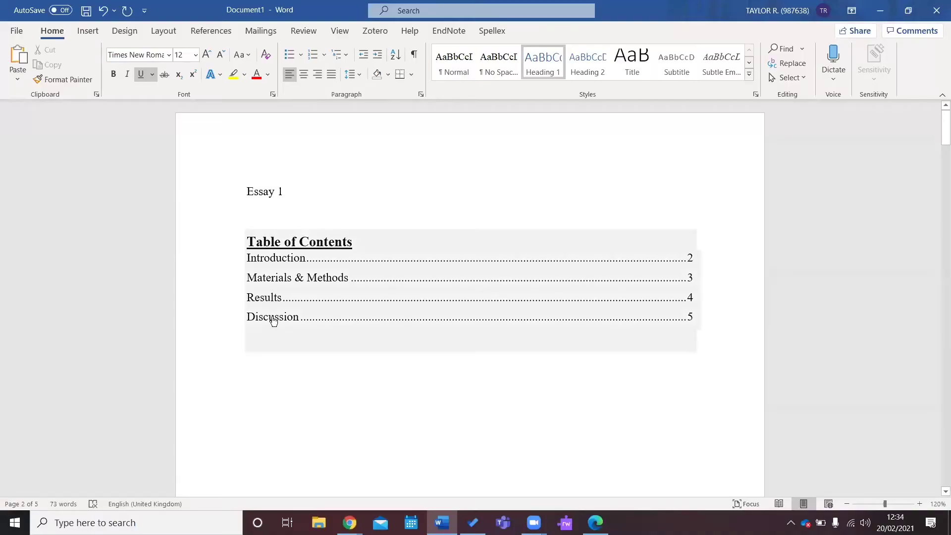
Jump to Discussion from the contents, add 'Please see figure 1 for more description.' and select 'figure 1'.
left_click(273, 320, "ctrl")
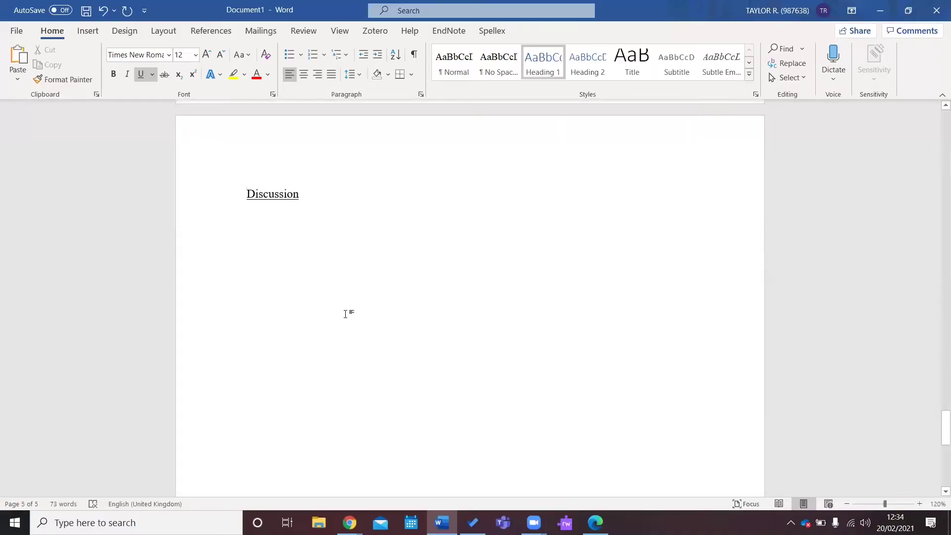
key("Down")
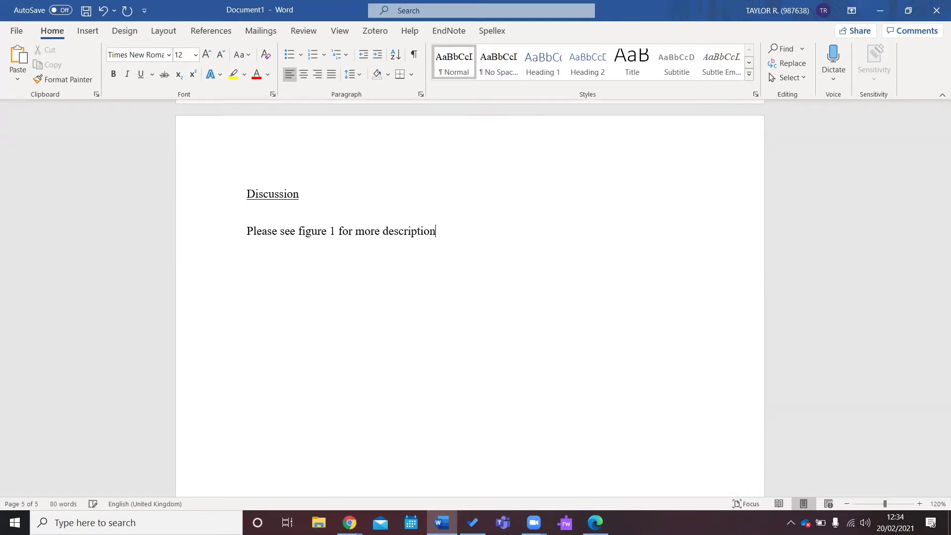
type(".")
left_click(339, 231, "shift")
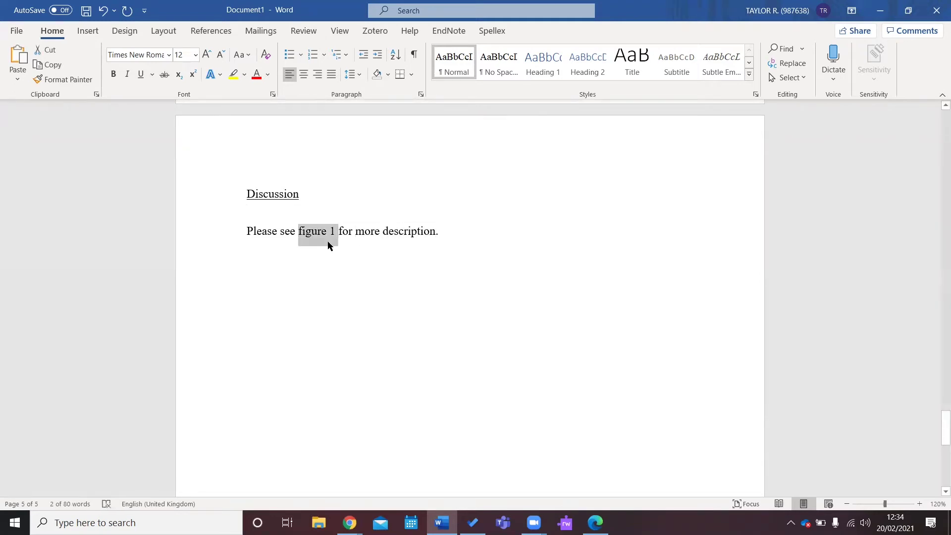
Insert a cross-reference with reference type Figure pointing to the Figure 1 caption in place of 'figure 1'.
left_click(89, 32)
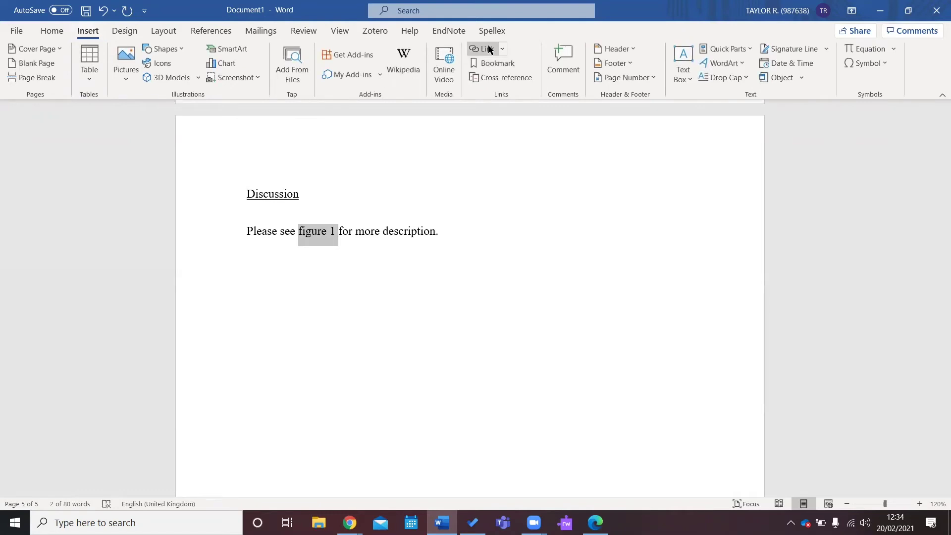
left_click(508, 78)
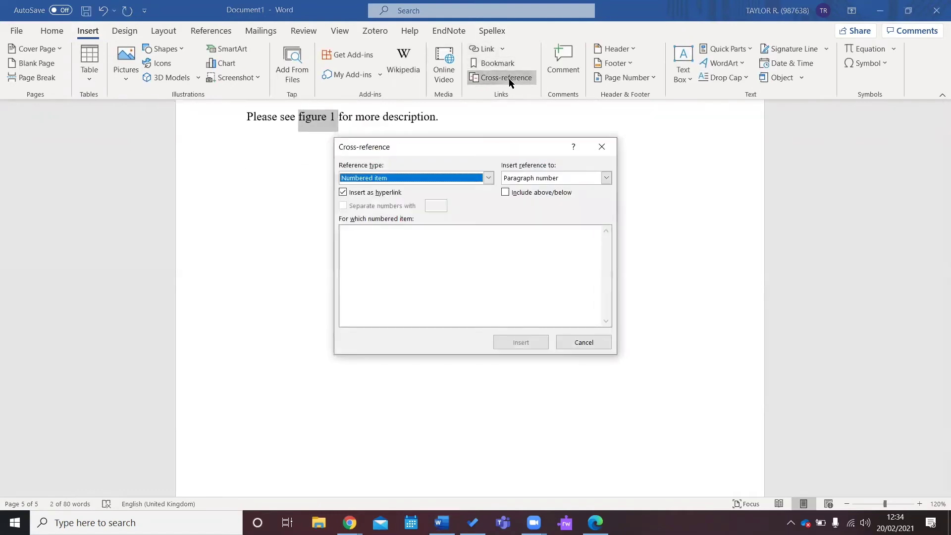
left_click(488, 179)
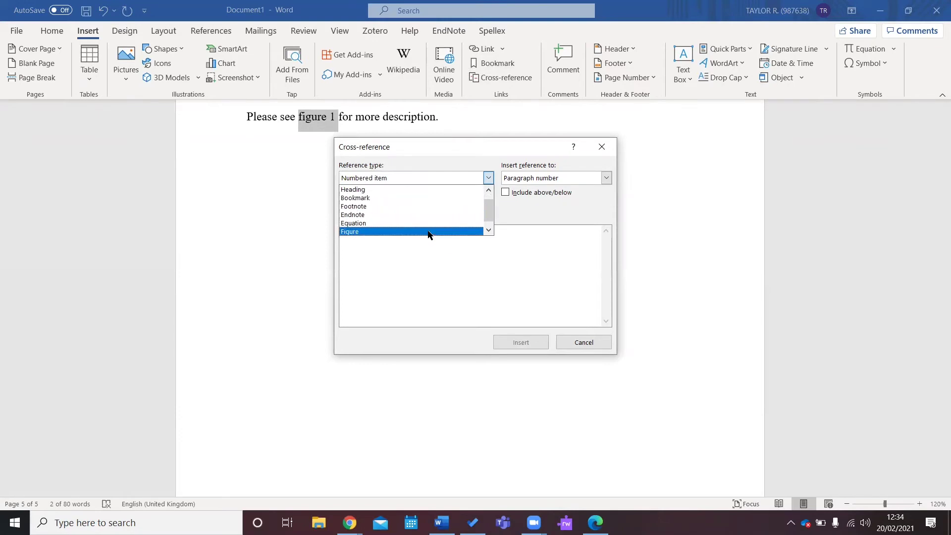
left_click(429, 232)
left_click(364, 239)
left_click(522, 343)
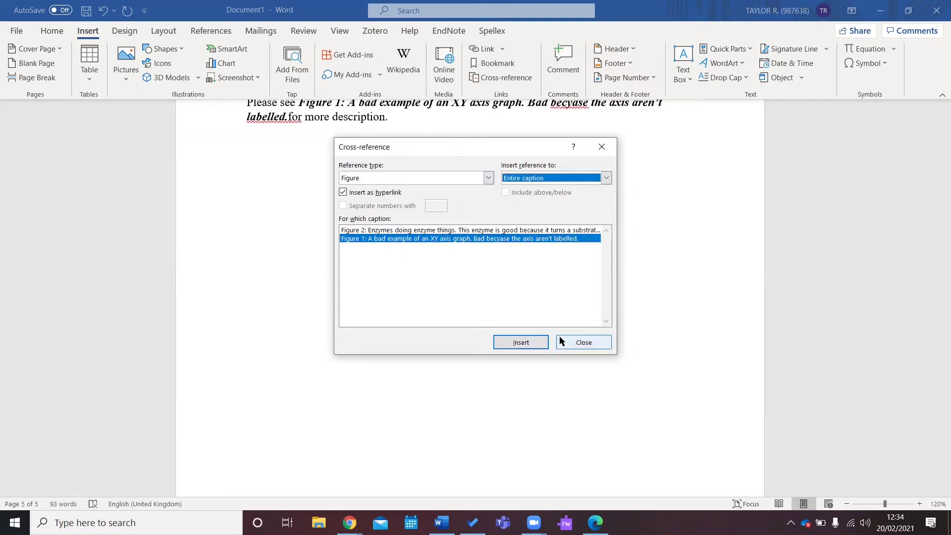
Close the cross-reference dialog and clear the Discussion reference's bold italic formatting.
left_click(574, 342)
scroll(322, 294, "up", 3)
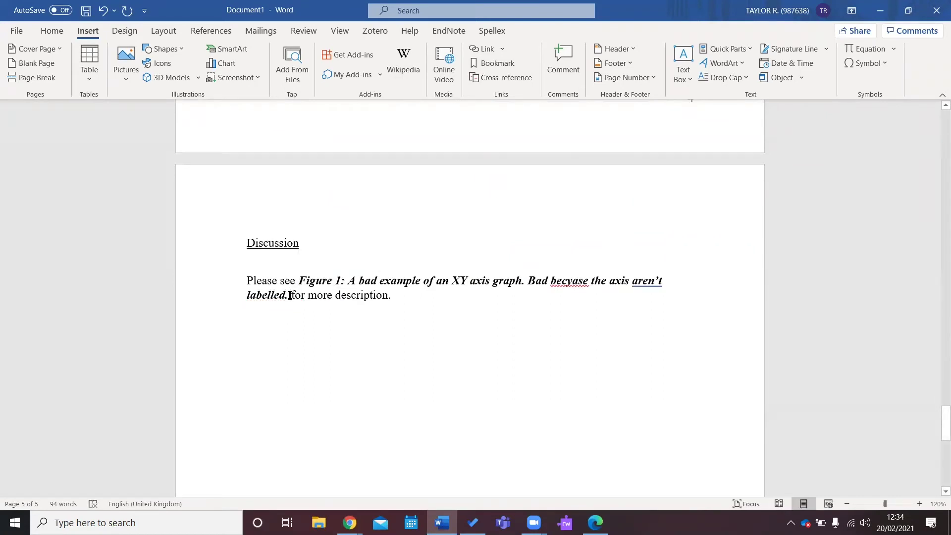
double_click(272, 296)
left_click(67, 32)
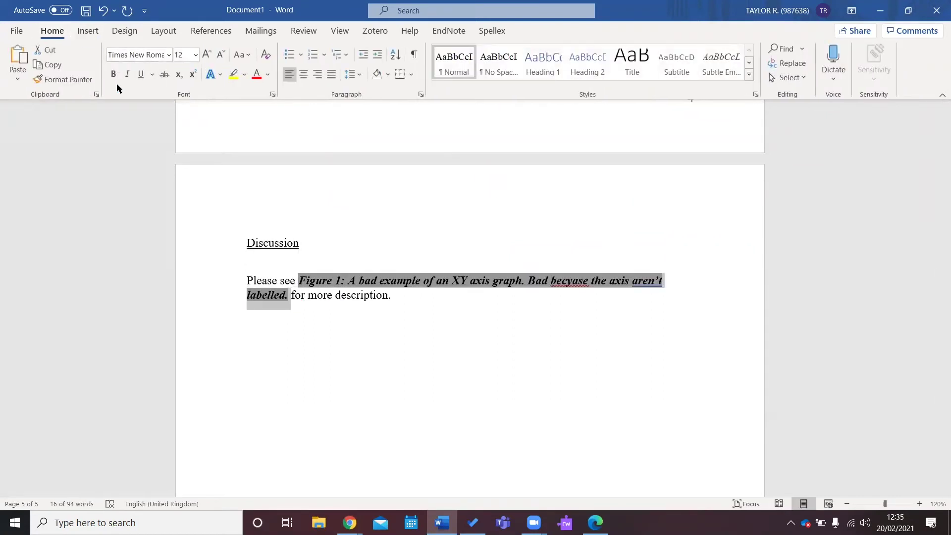
left_click(265, 55)
Delete the caption wording, the leftover word 'labelled.' and the colon after Figure 1.
left_click(391, 296)
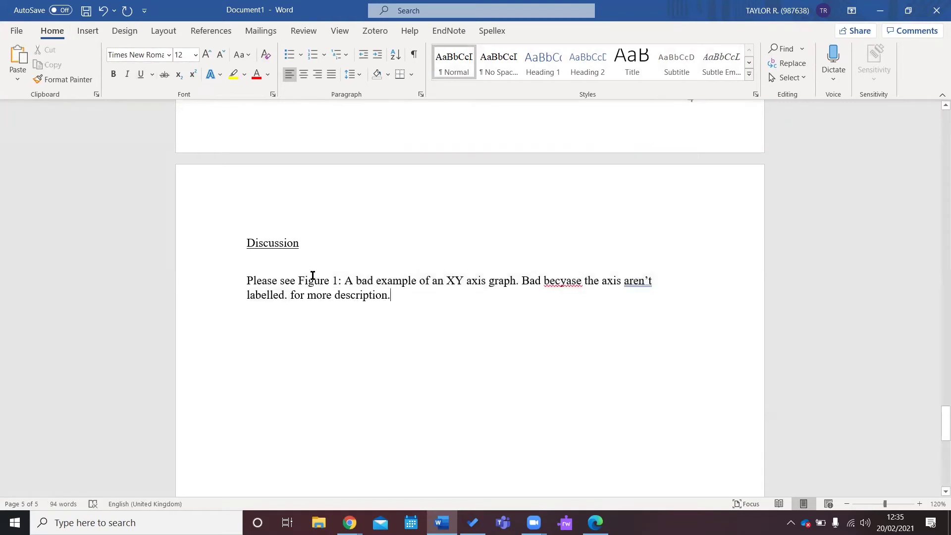
left_click_drag(424, 282, 666, 280)
key("Delete")
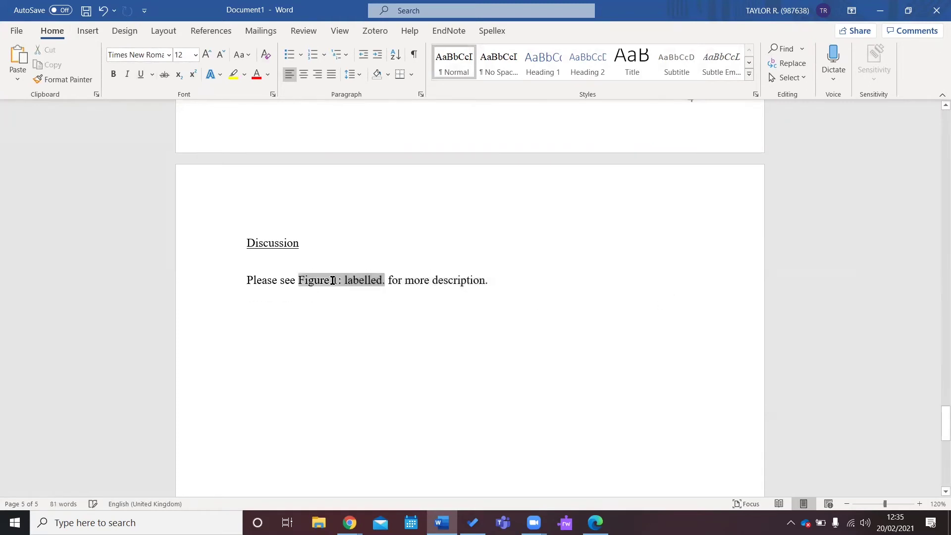
left_click_drag(345, 280, 388, 273)
key("Delete")
key("BackSpace")
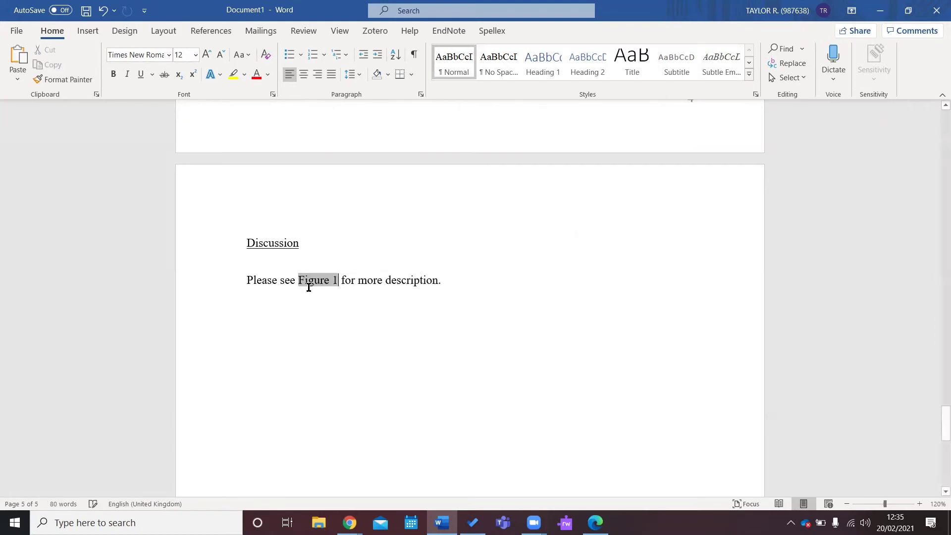
Lowercase the reference to 'figure 1' and follow its link to the figure.
left_click(298, 281)
key("shift+F3")
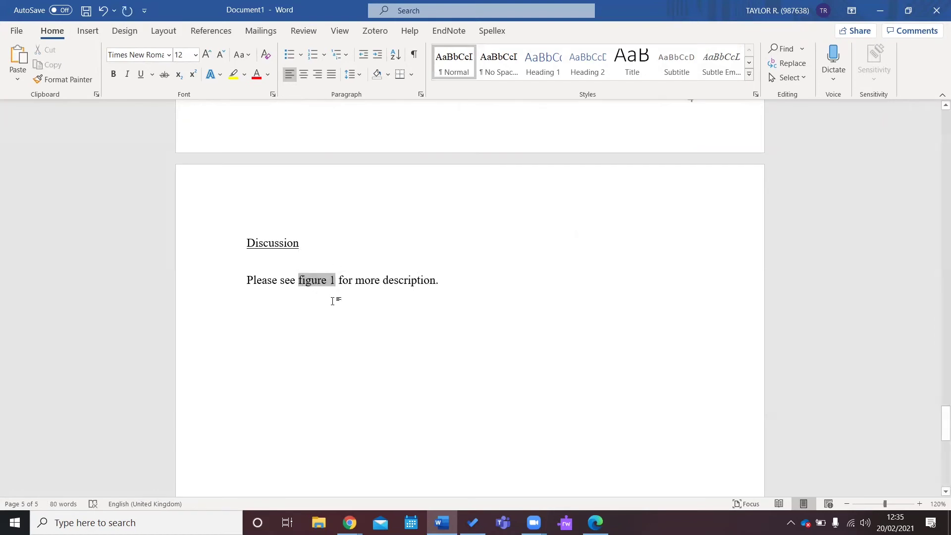
left_click(441, 280)
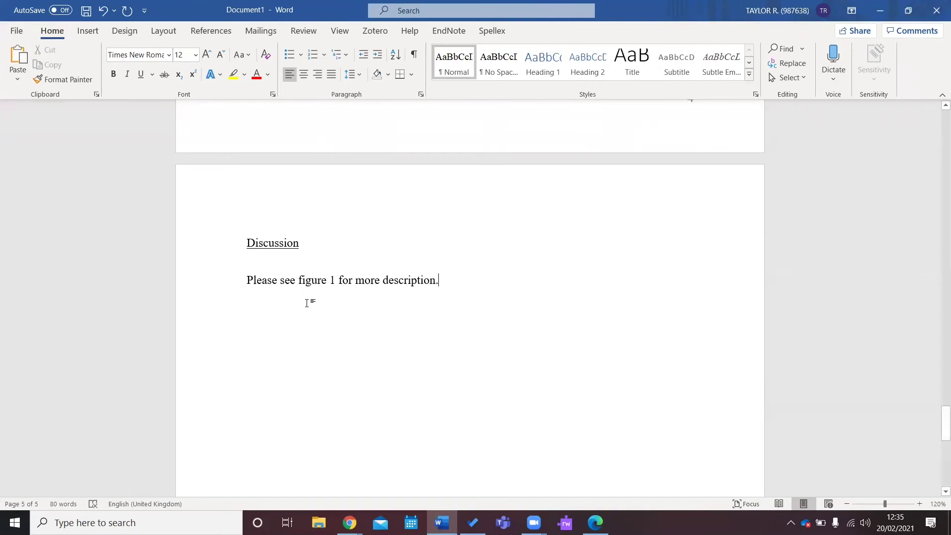
left_click(320, 289, "ctrl")
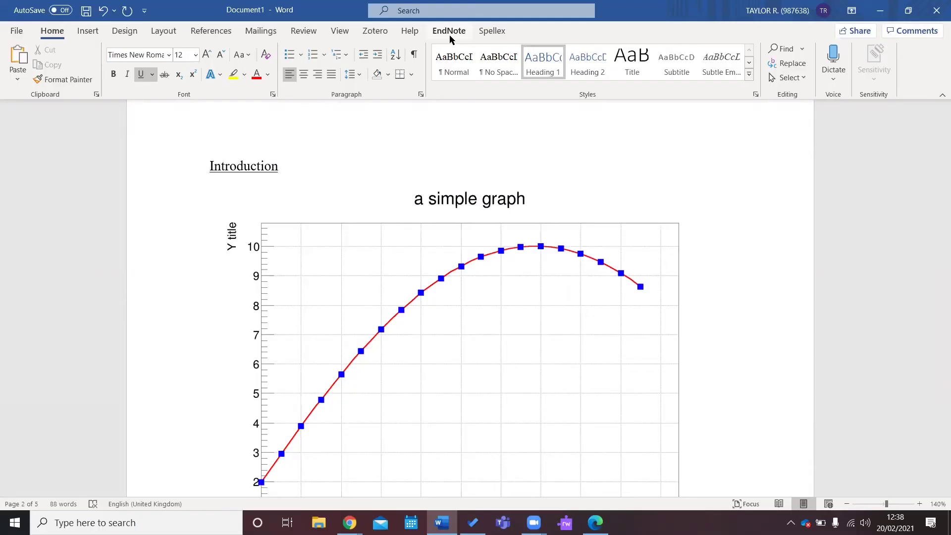
Run Spelling and Grammar, accepting the capitalised name, 'Hello,', 'because' and 'isn't' fixes.
left_click(304, 31)
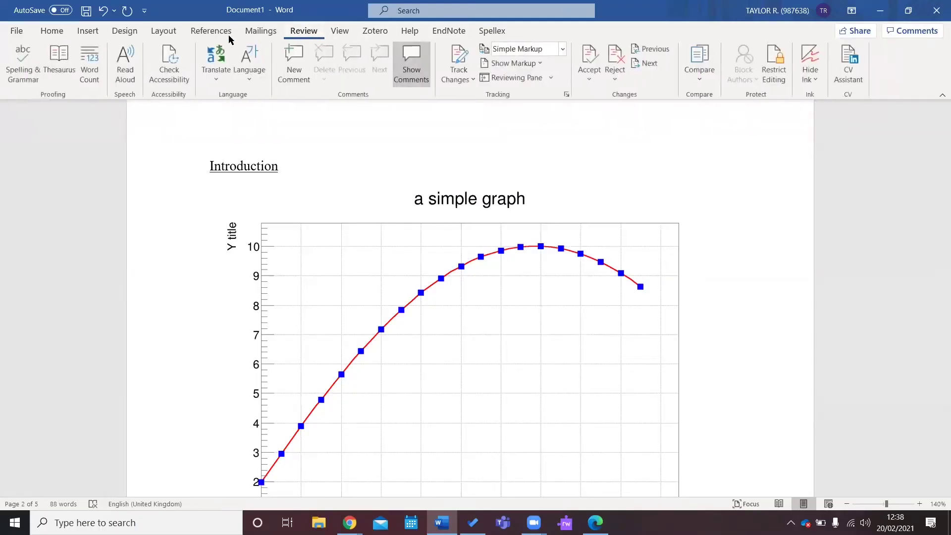
left_click(22, 62)
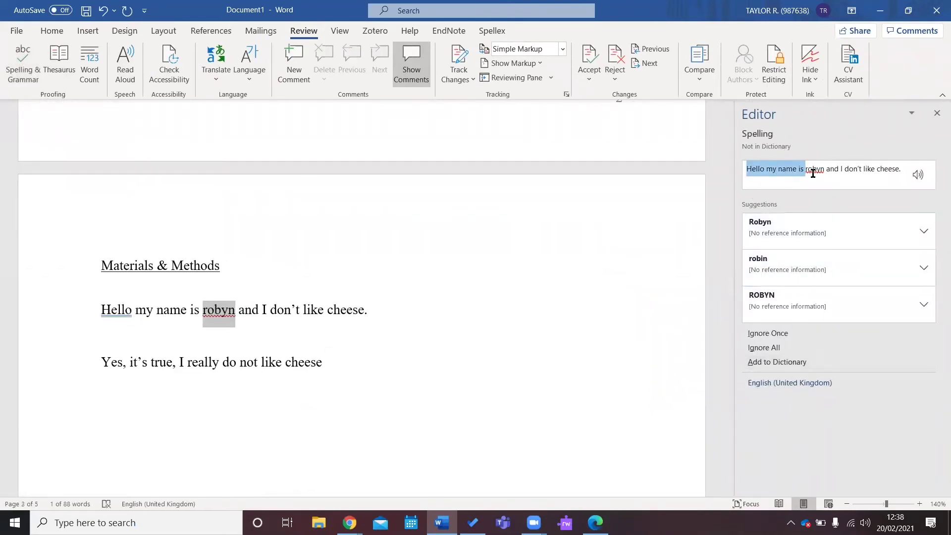
left_click(802, 230)
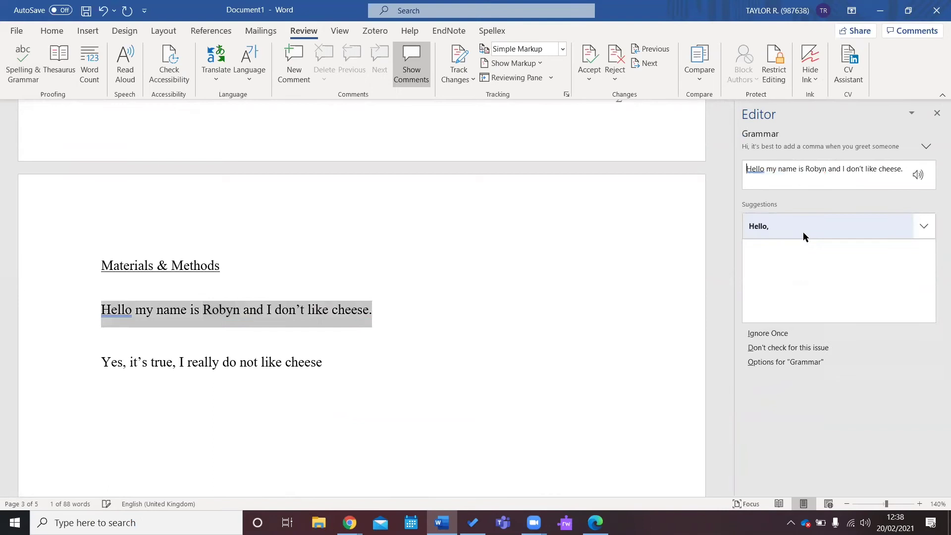
left_click(769, 230)
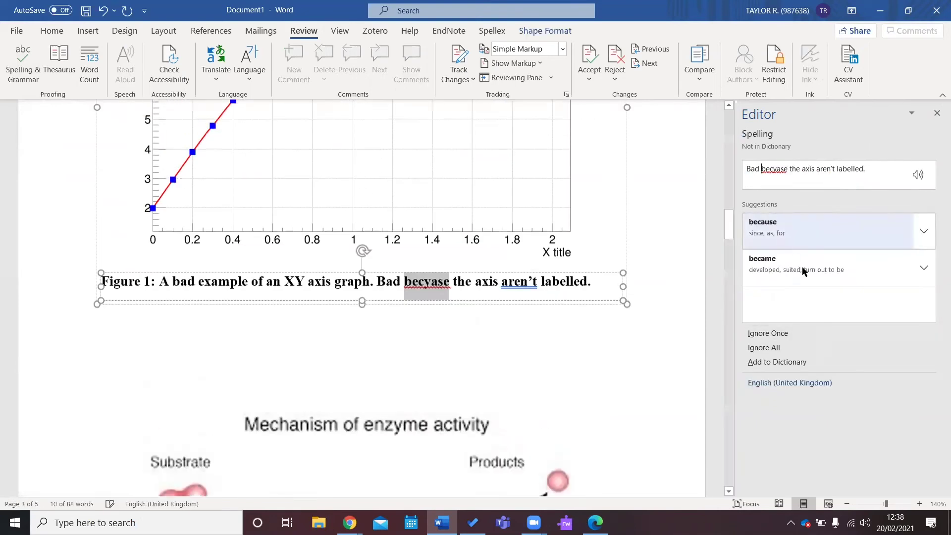
left_click(796, 228)
left_click(814, 226)
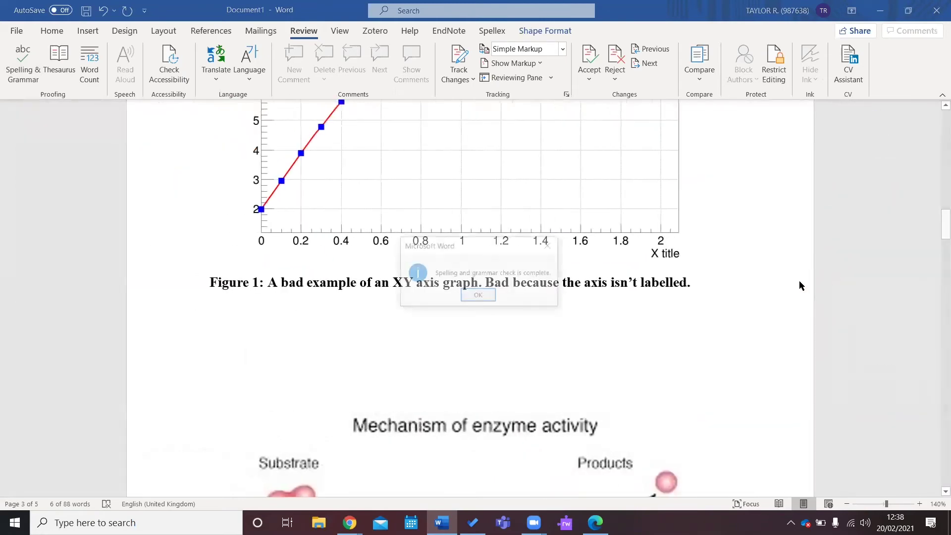
left_click(493, 299)
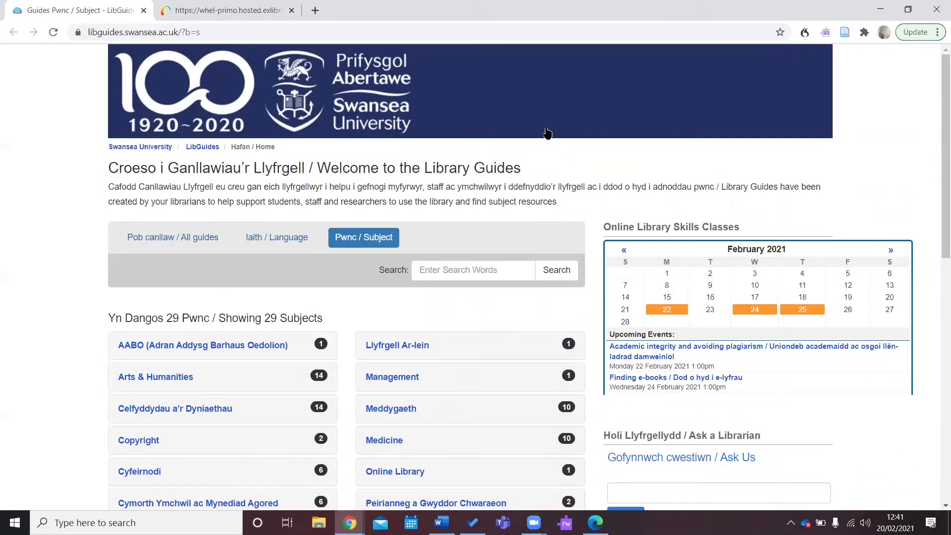
Open the APA (6th ed.) referencing page of the Medicine > Applied Medical Sciences library guide.
scroll(579, 190, "down", 5)
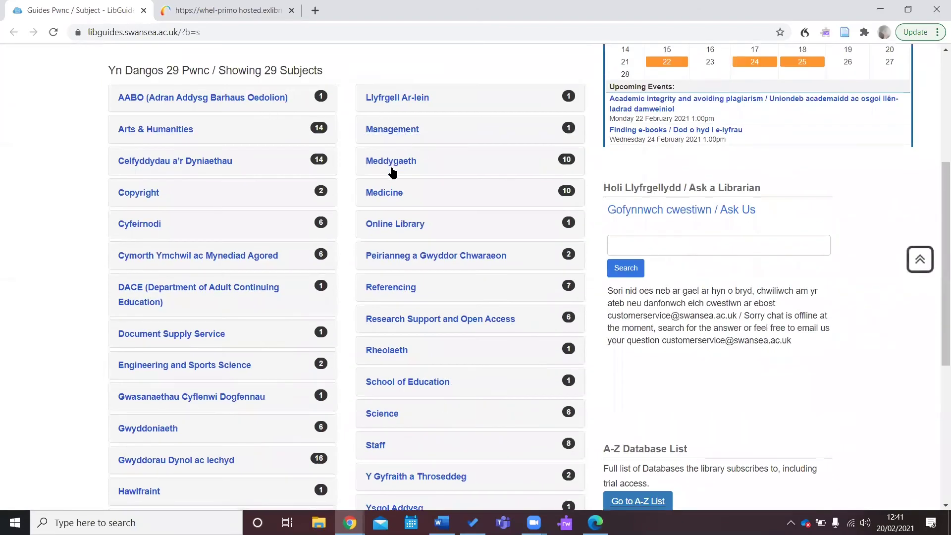
left_click(394, 196)
left_click(423, 229)
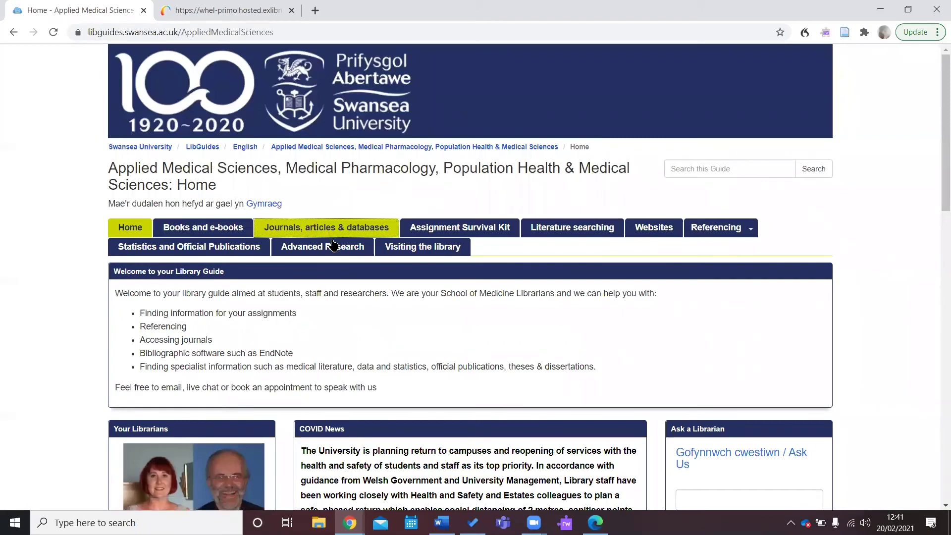
mouse_move(716, 230)
left_click(711, 246)
Show the ready-made citations on the Zika caregiver-stress article's iFind record.
scroll(711, 246, "down", 3)
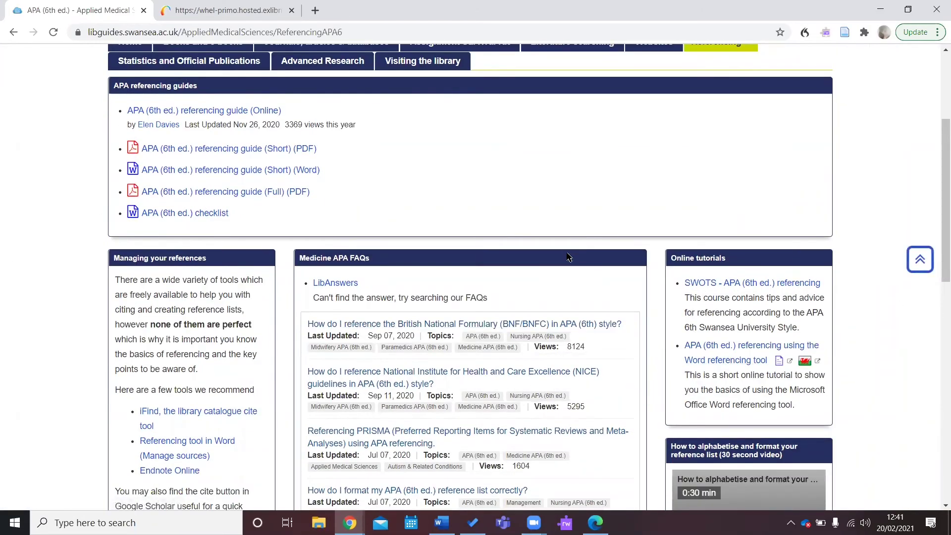
scroll(568, 257, "down", 7)
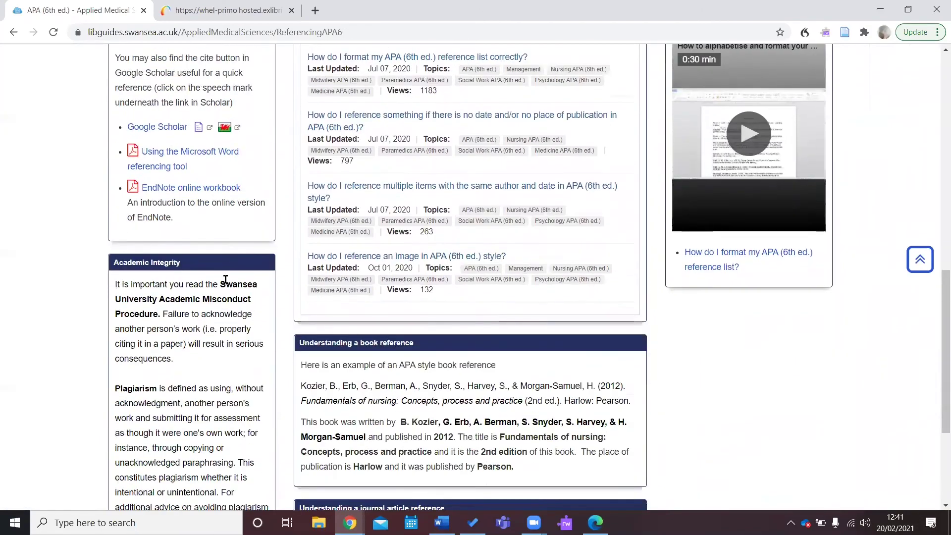
key("ctrl+Tab")
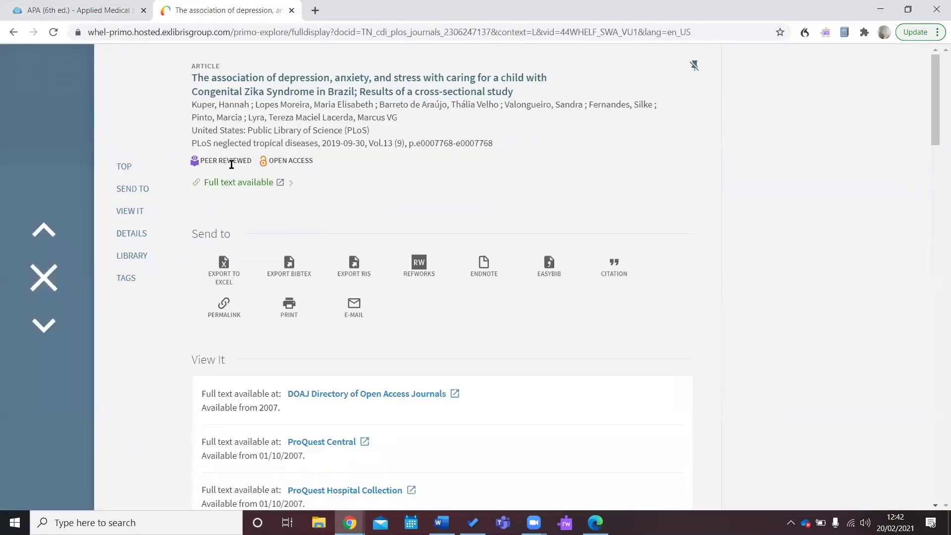
left_click(618, 271)
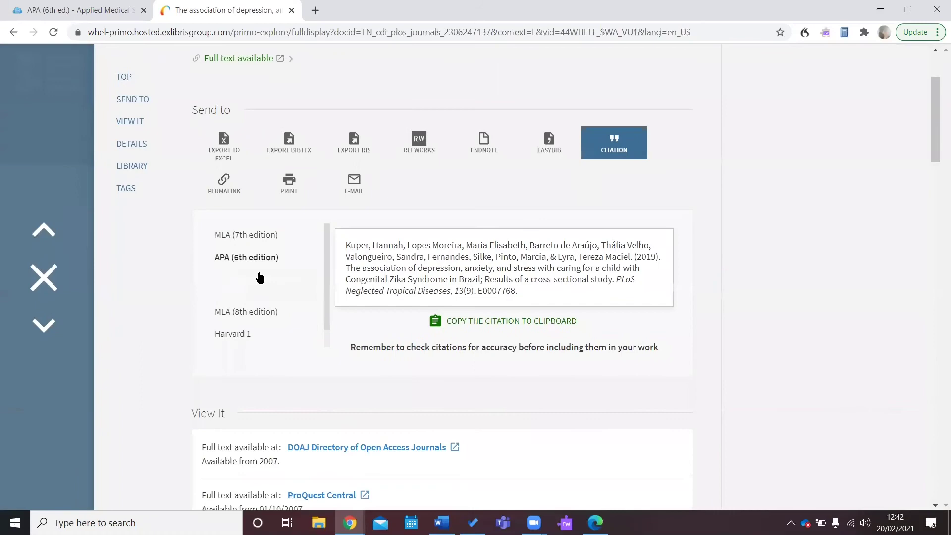
Copy the APA 6th edition citation and bring it into Word's References section.
left_click(473, 321)
key("alt+Tab")
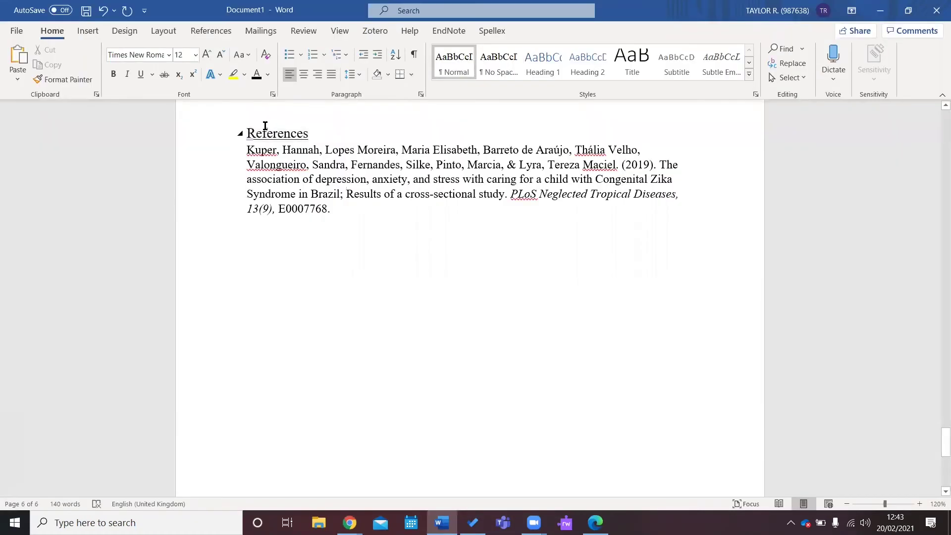
scroll(564, 195, "down", 5)
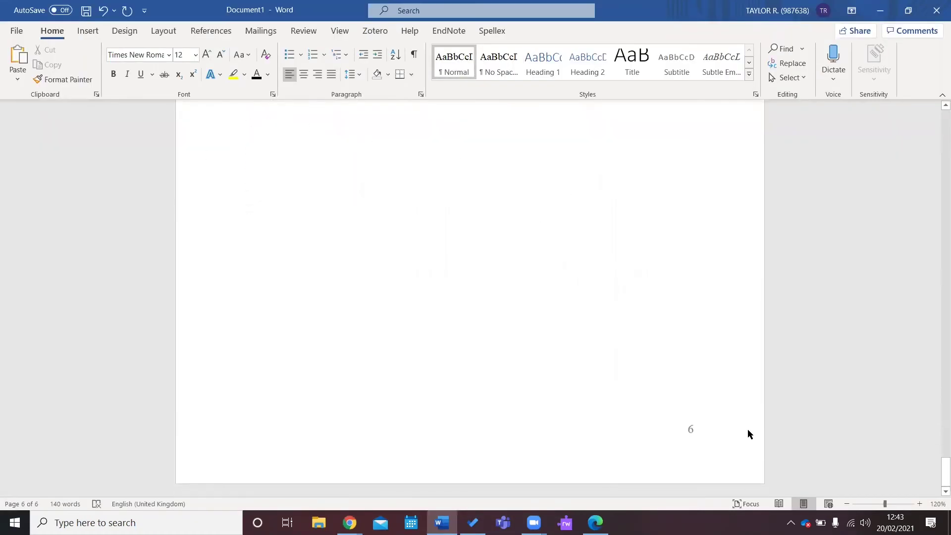
scroll(680, 375, "down", 2)
left_click_drag(945, 445, 890, 109)
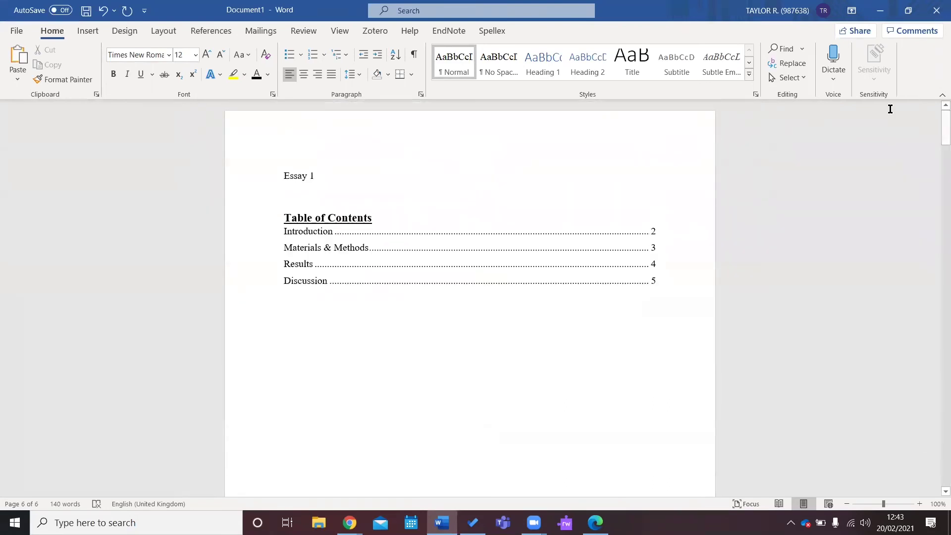
Update the entire table of contents so References is listed on page 6.
left_click(341, 212)
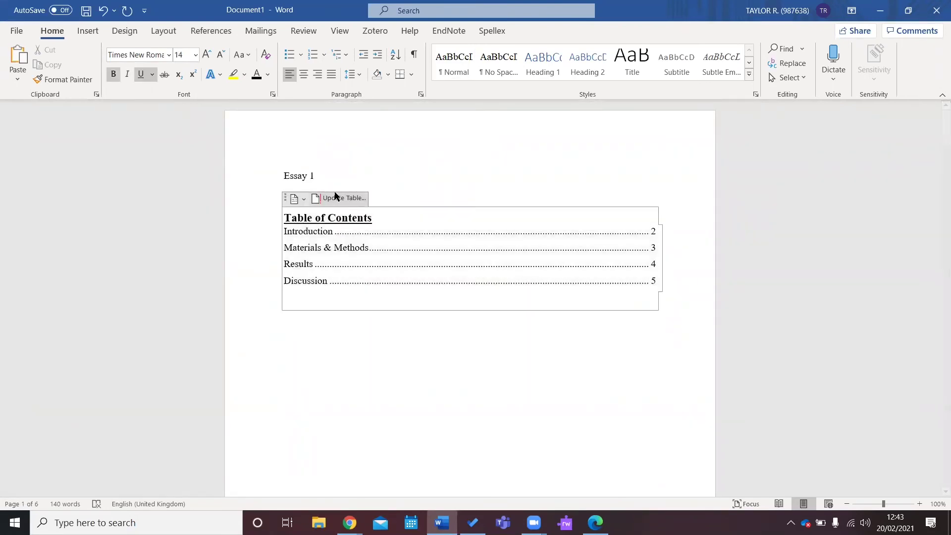
left_click(354, 199)
left_click(441, 261)
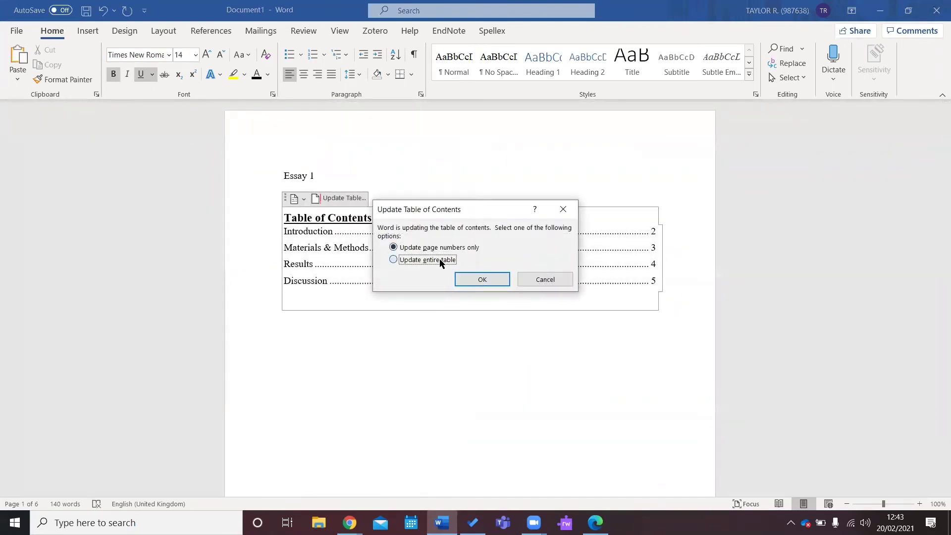
left_click(489, 277)
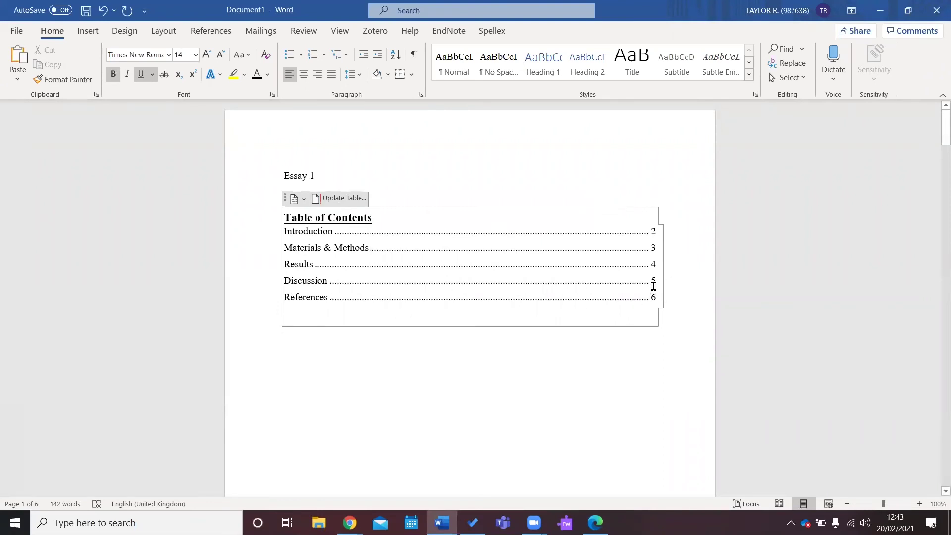
key("alt+Tab")
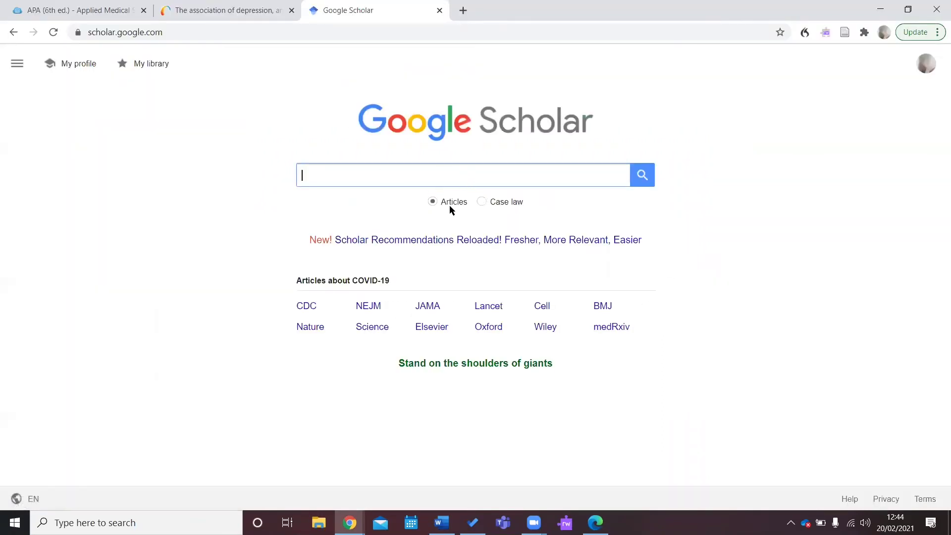
Search Google Scholar for the pasted Congenital Zika Syndrome article title.
key("ctrl+v")
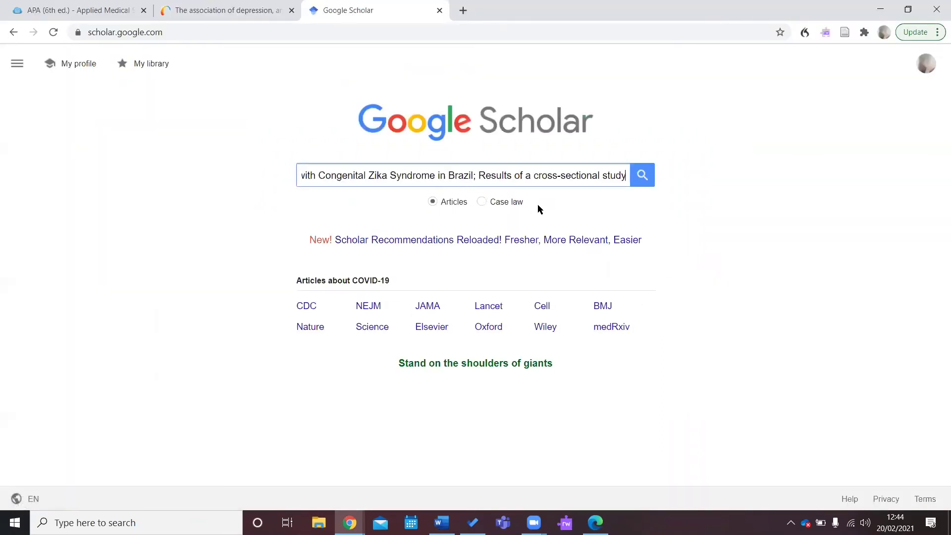
left_click(641, 185)
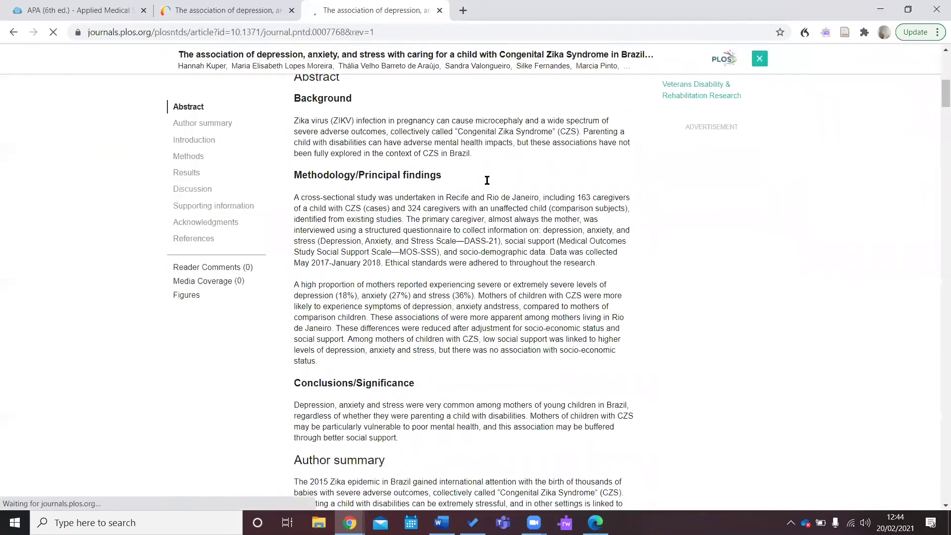
scroll(372, 176, "up", 4)
key("alt+Left")
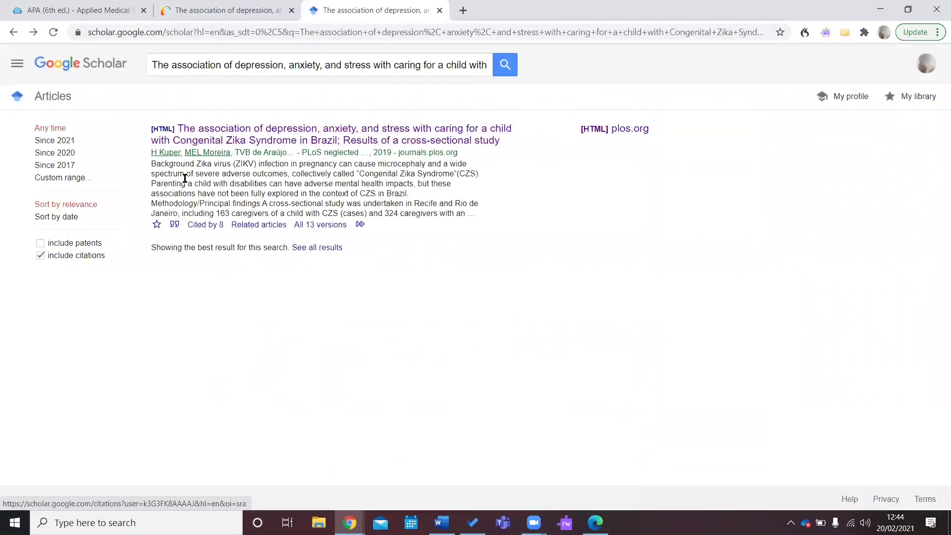
Review the 8 citing articles, then list the roughly 101 related articles.
left_click(200, 226)
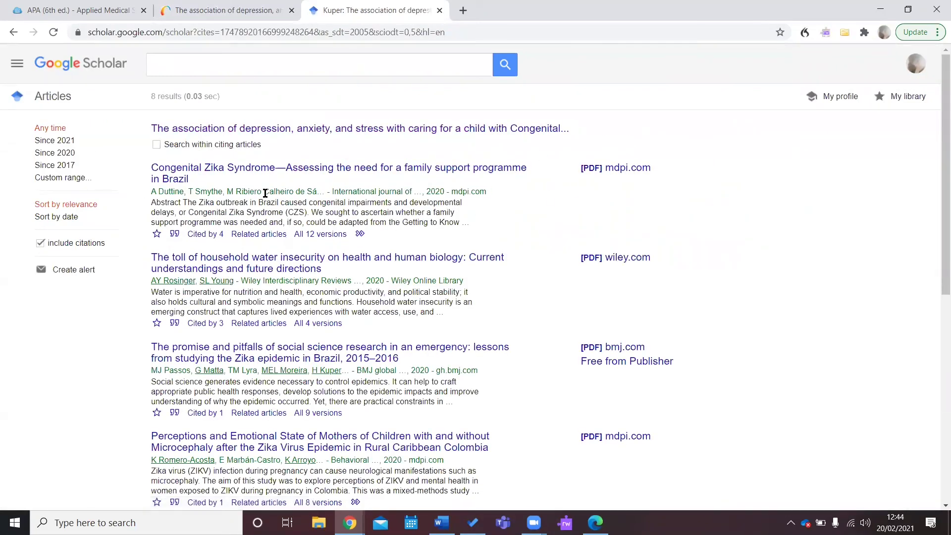
scroll(266, 193, "down", 8)
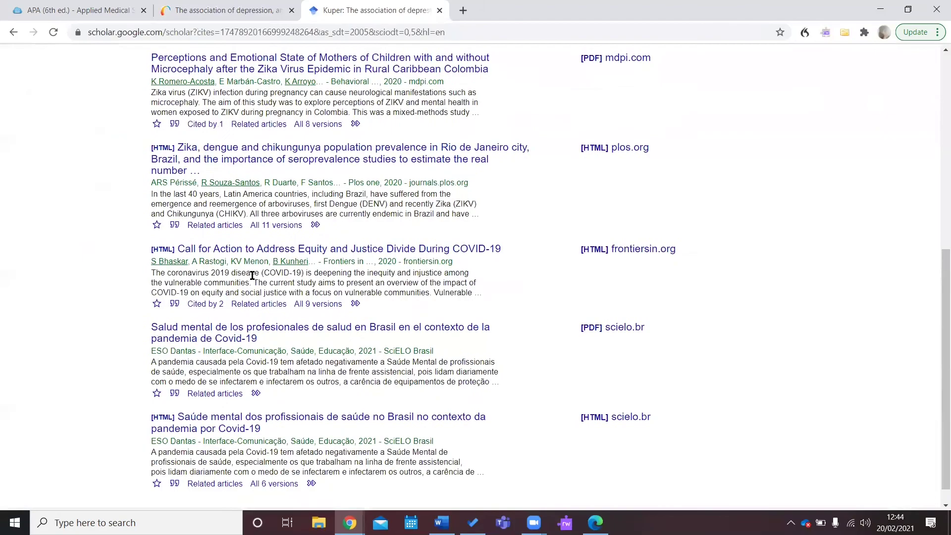
scroll(252, 275, "down", 1)
key("alt+Left")
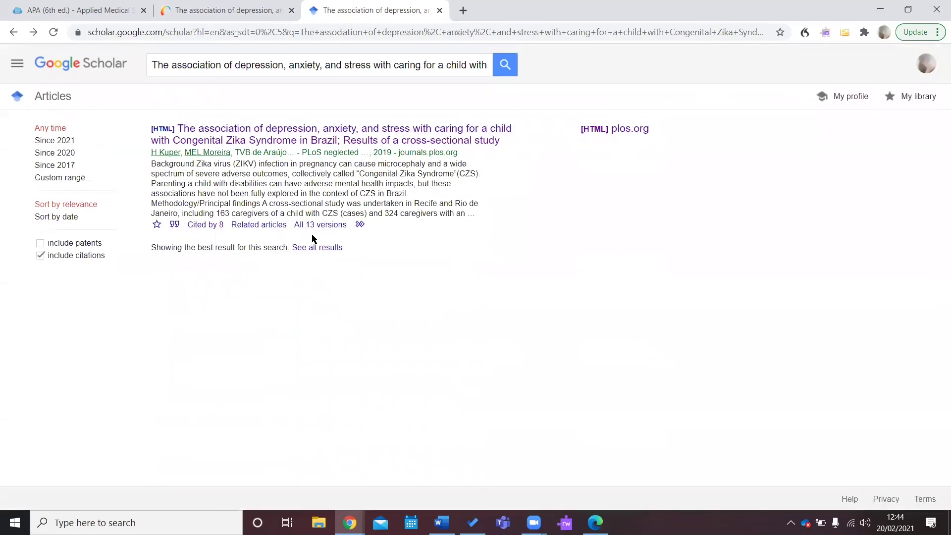
left_click(277, 228)
scroll(265, 219, "down", 8)
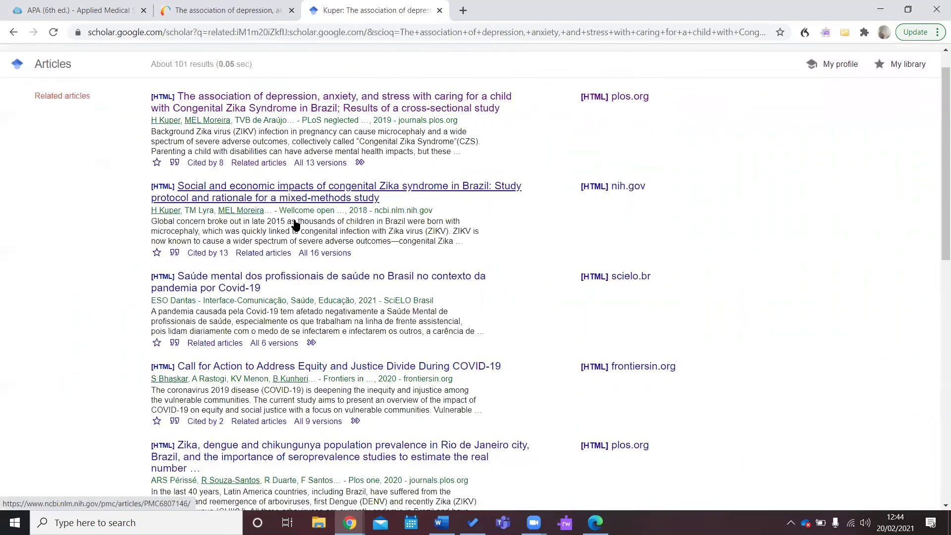